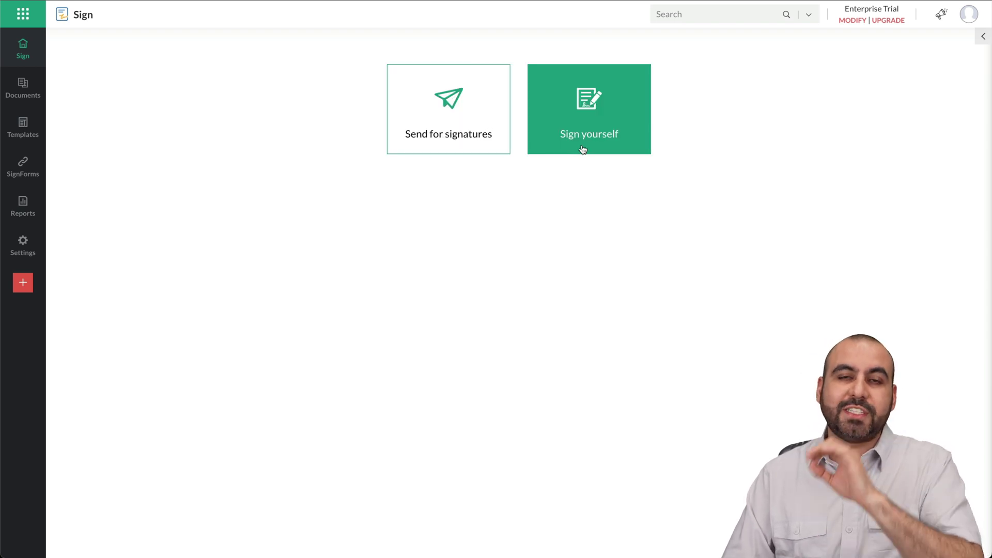
Step: Close the signature request form, go to the Templates list with two W-8BEN templates, and start a new template
left_click(481, 121)
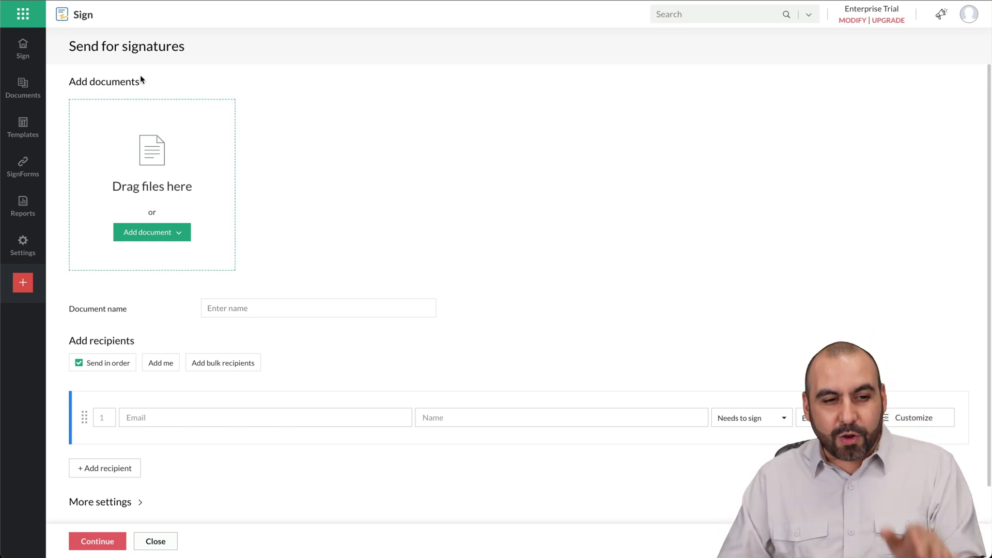
left_click(23, 49)
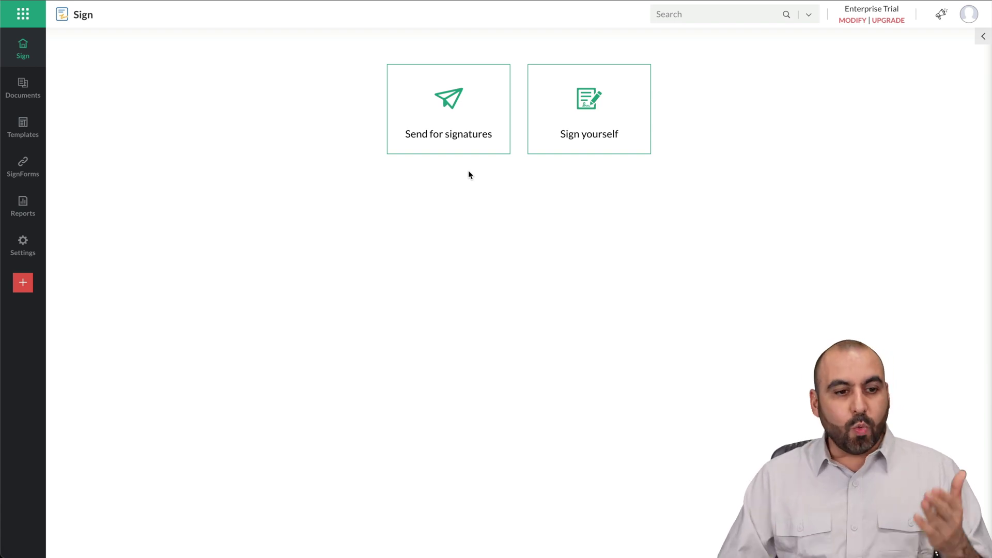
left_click(23, 127)
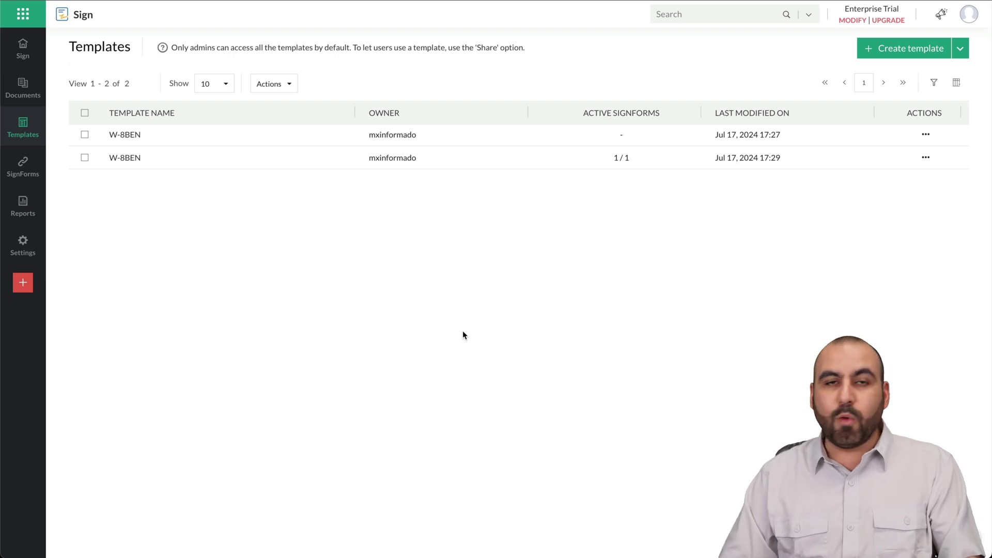
left_click(885, 49)
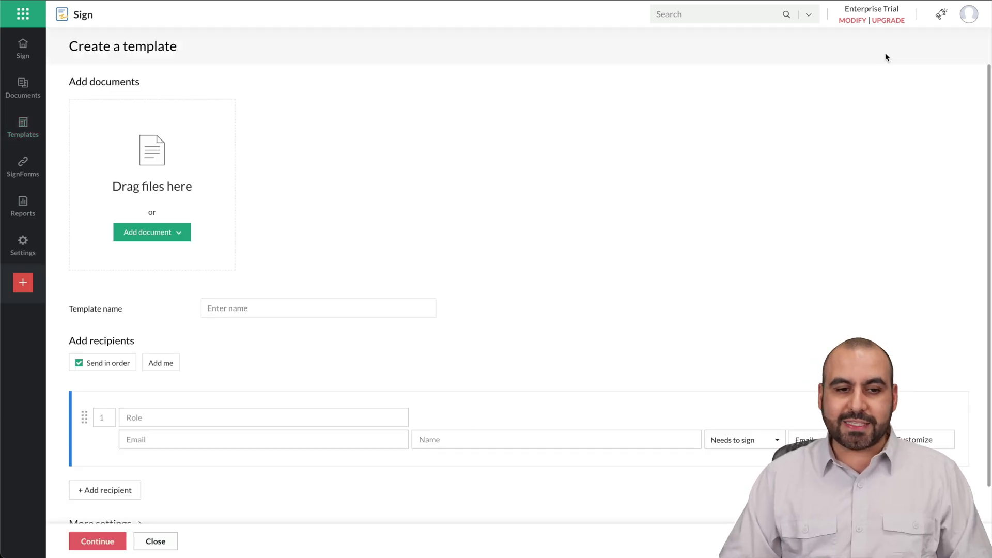
Step: Upload W-8BEN.pdf from the Desktop as the new template's document
left_click(184, 228)
left_click(146, 263)
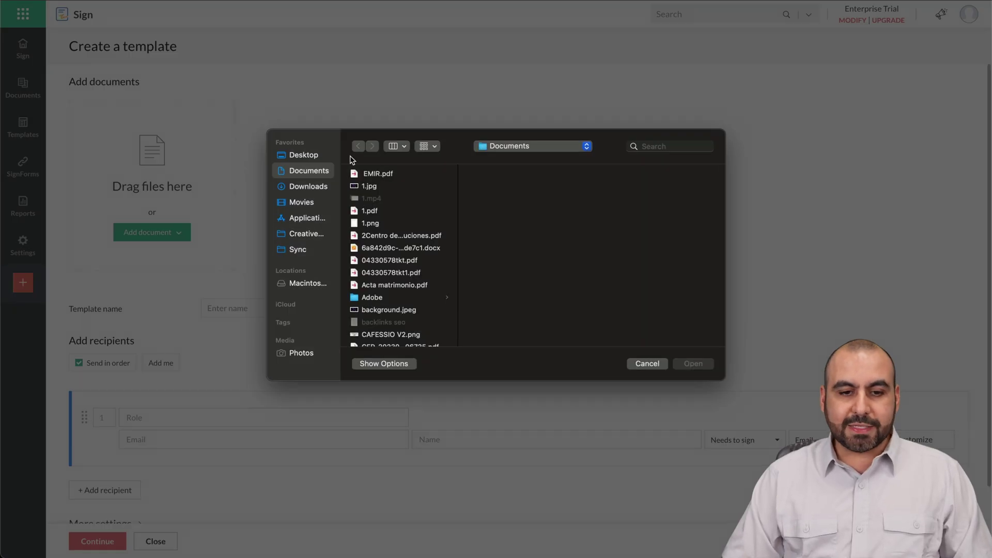
left_click(325, 157)
key("w")
scroll(388, 275, "down", 2)
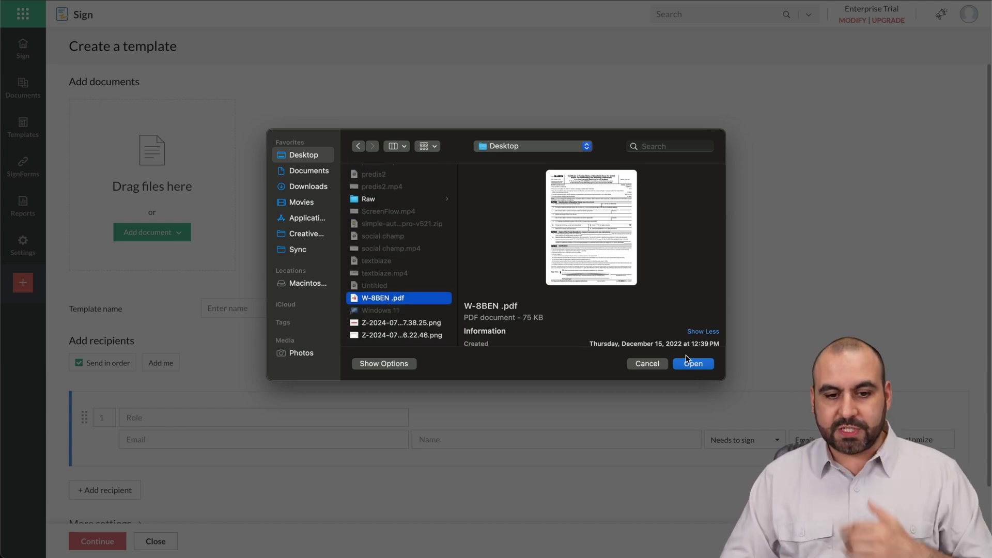
left_click(695, 366)
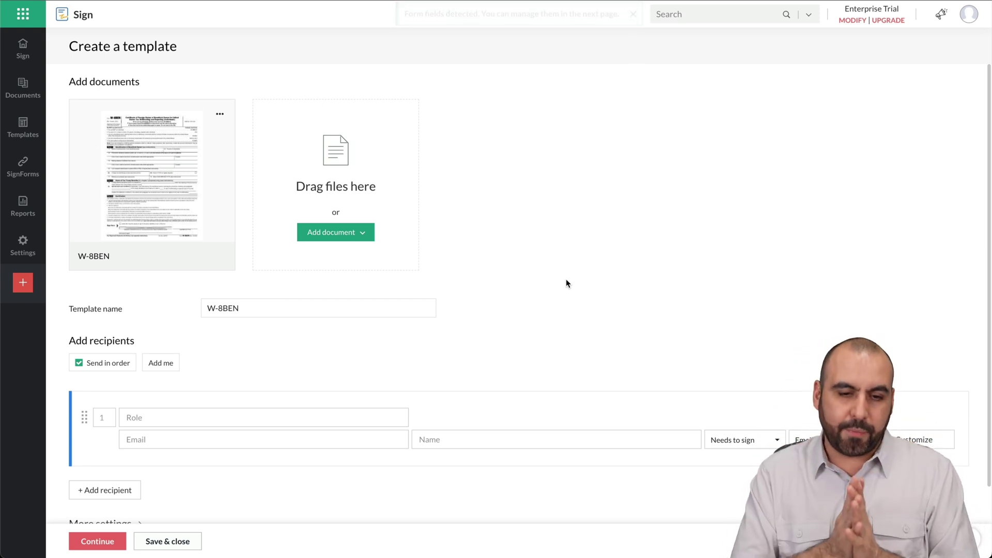
left_click(283, 307)
Step: Rename the template to 'W-8BEN test' and add two recipients with roles Client and Owner
type("test")
scroll(283, 308, "down", 3)
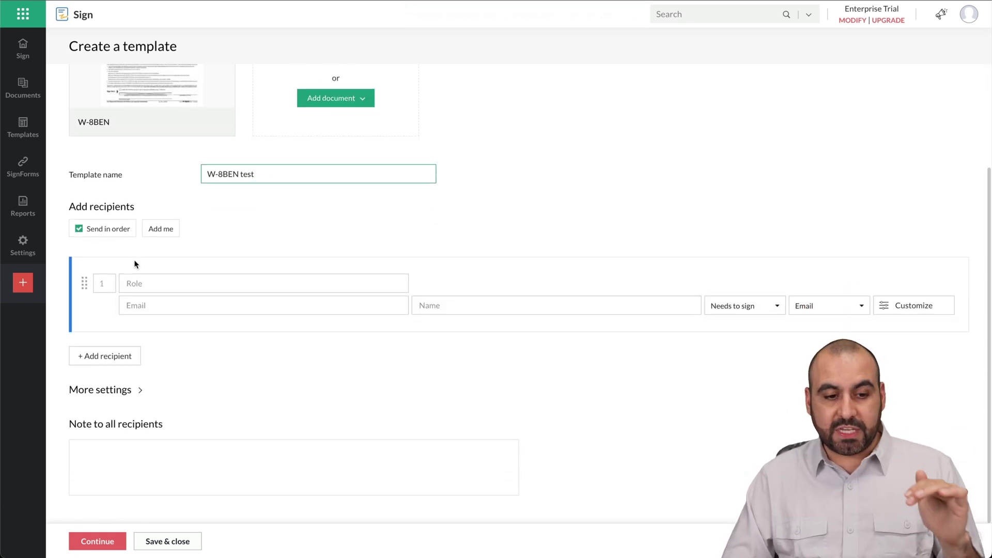
left_click(132, 358)
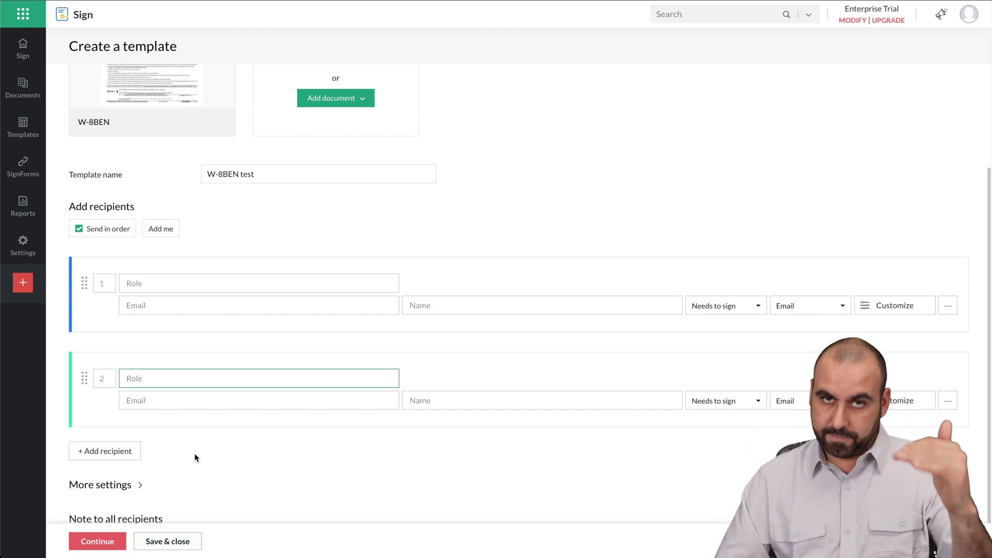
left_click(187, 281)
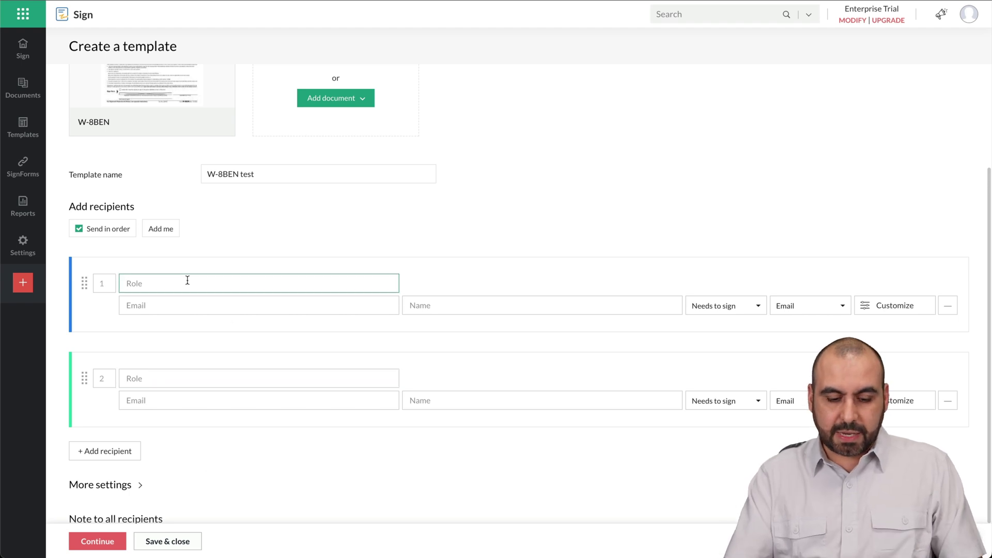
type("CLient")
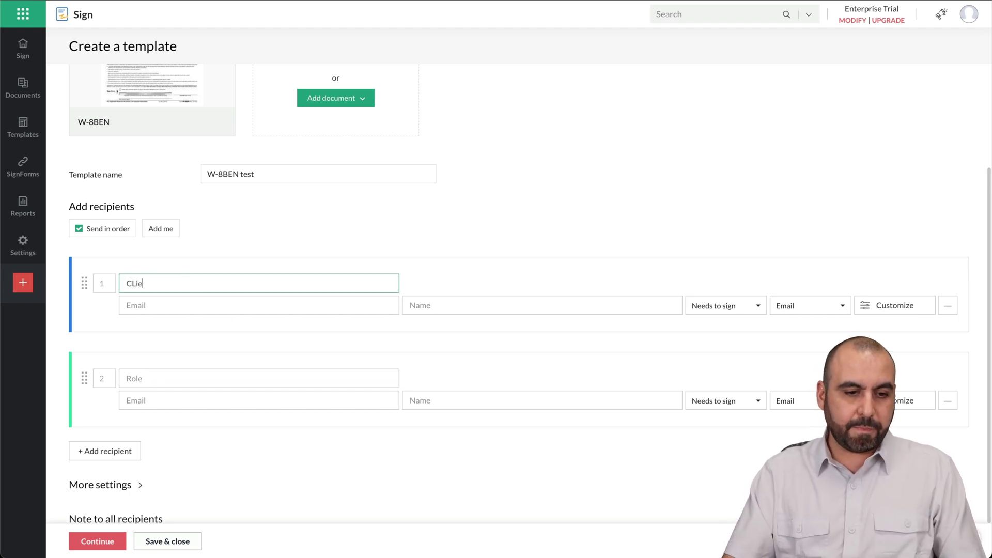
key("BackSpace")
key("BackSpace")
key("BackSpace")
type("lient")
left_click(190, 383)
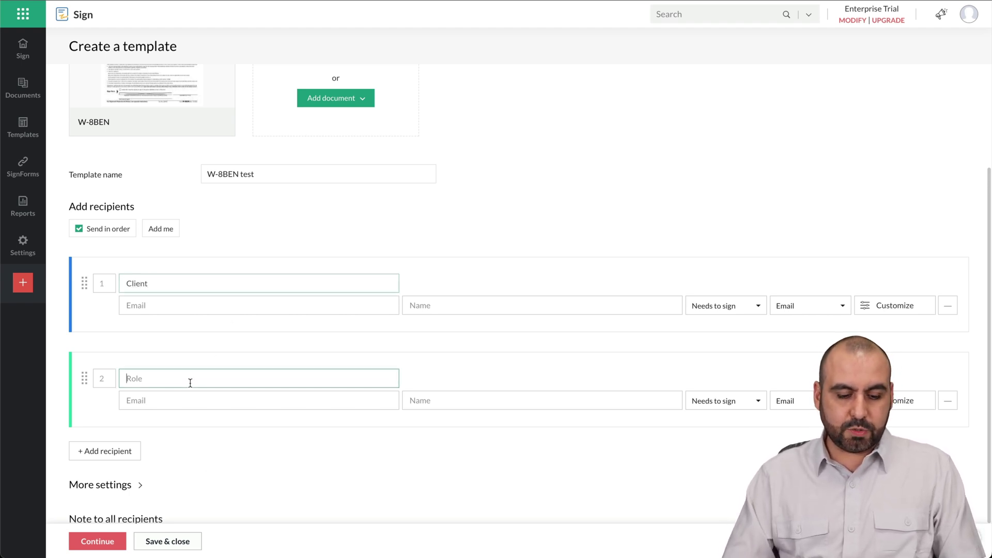
type("Owner")
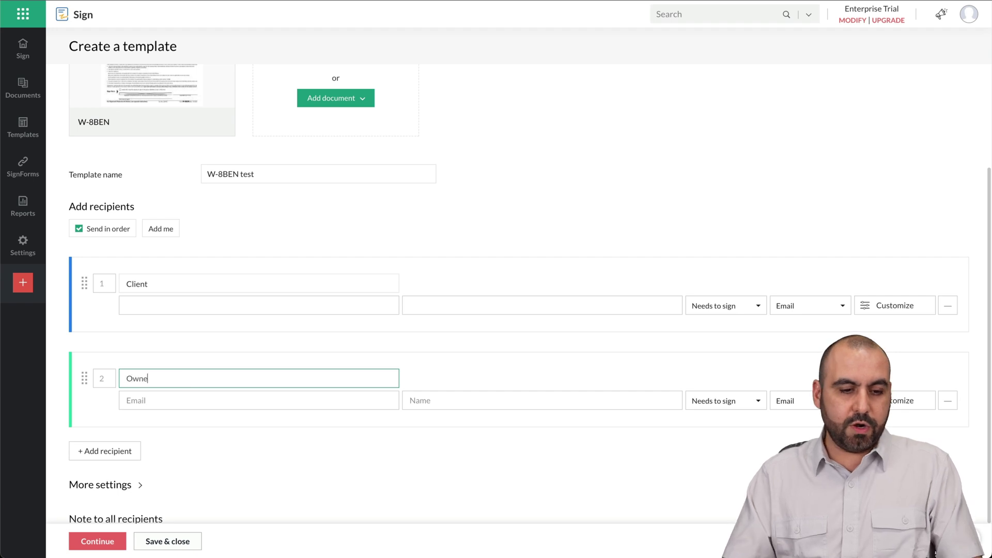
Step: Enter the e-mail address and name for both the Client and Owner recipients
left_click(194, 312)
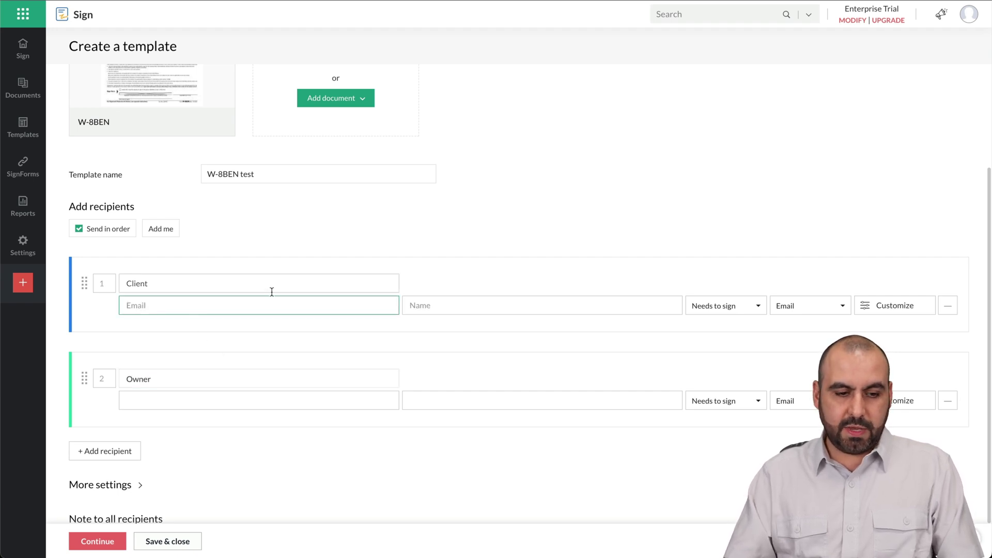
key("ctrl+v")
left_click(513, 306)
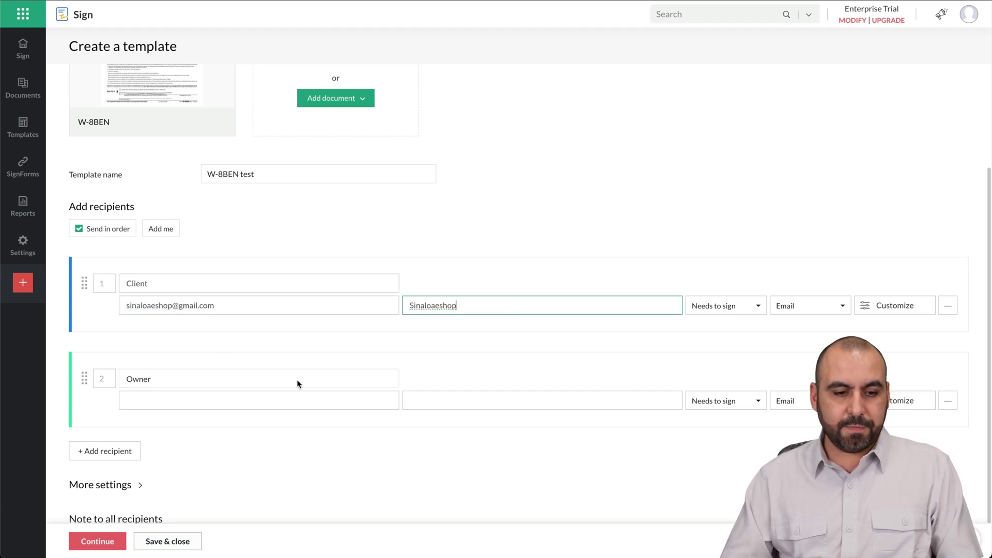
left_click(271, 400)
key("ctrl+v")
left_click(174, 401)
type("2")
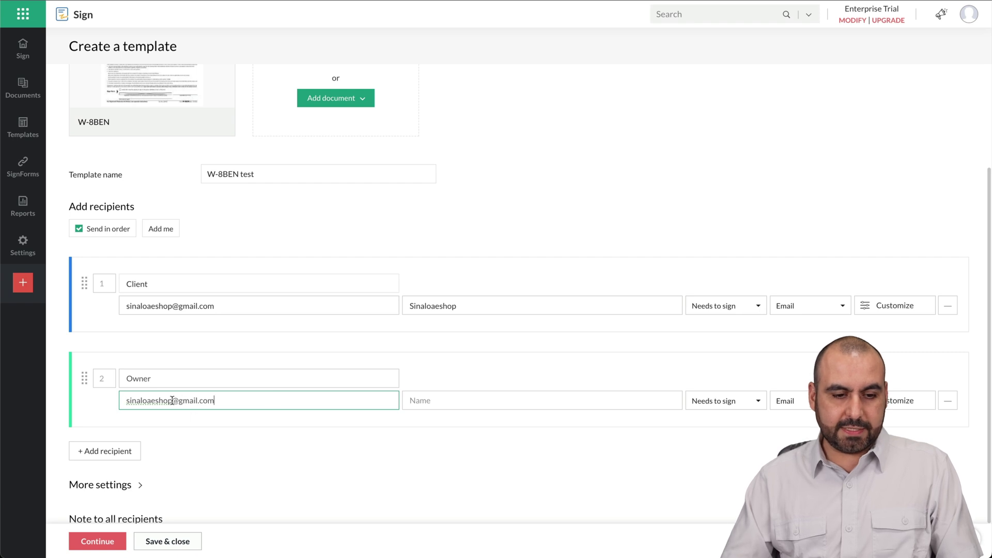
left_click(476, 400)
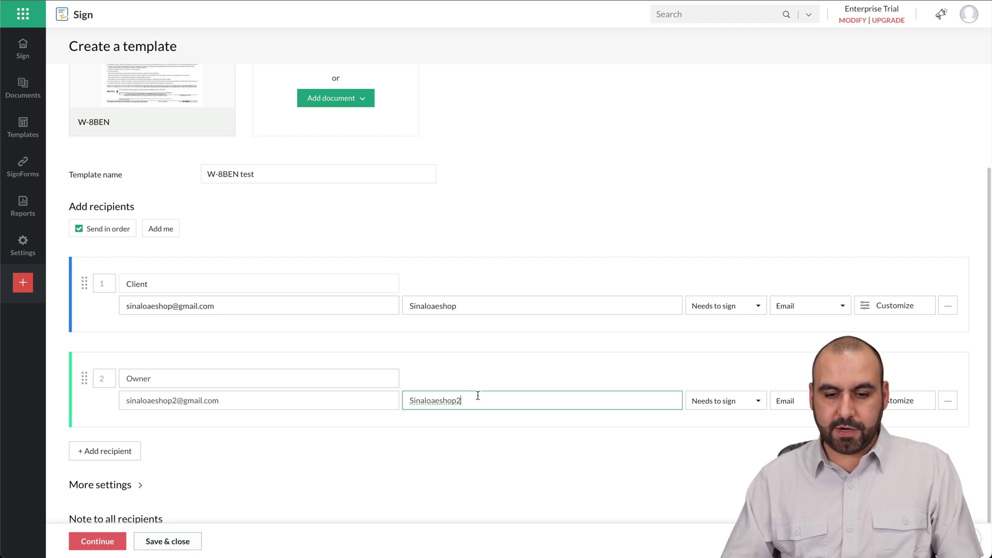
Step: Keep the Client recipient's action set to Needs to sign
left_click(734, 307)
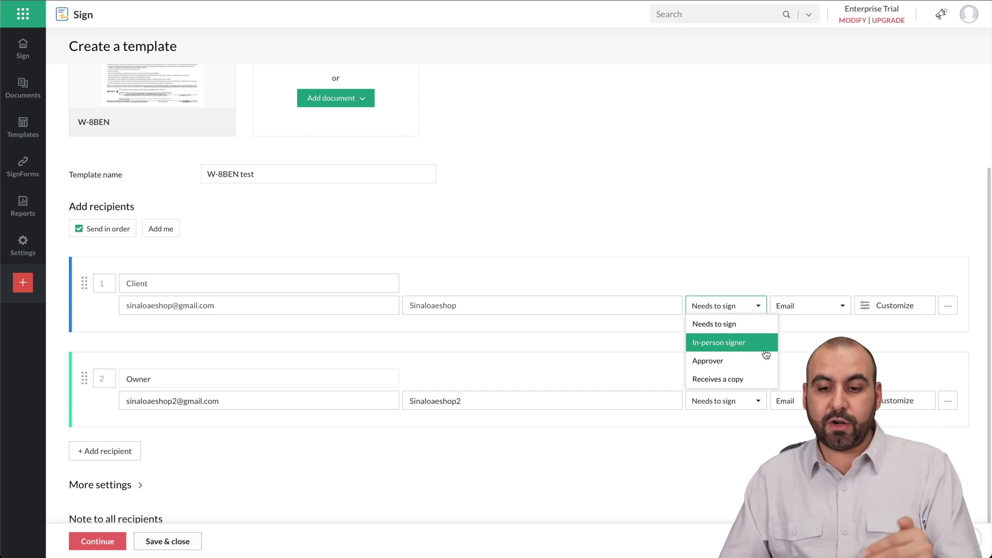
left_click(765, 385)
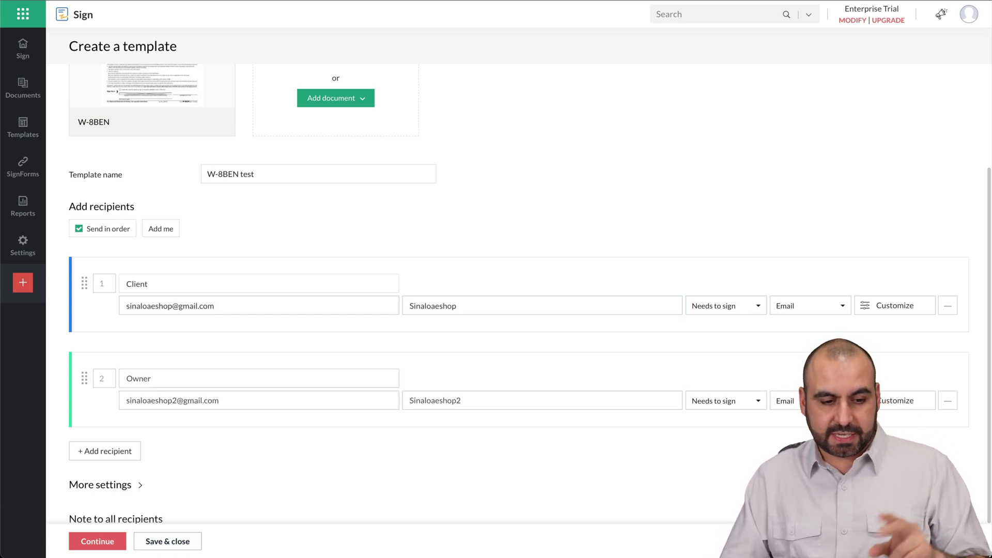
scroll(467, 362, "down", 3)
mouse_move(82, 284)
left_mouse_down()
mouse_move(81, 195)
mouse_move(85, 291)
left_mouse_up()
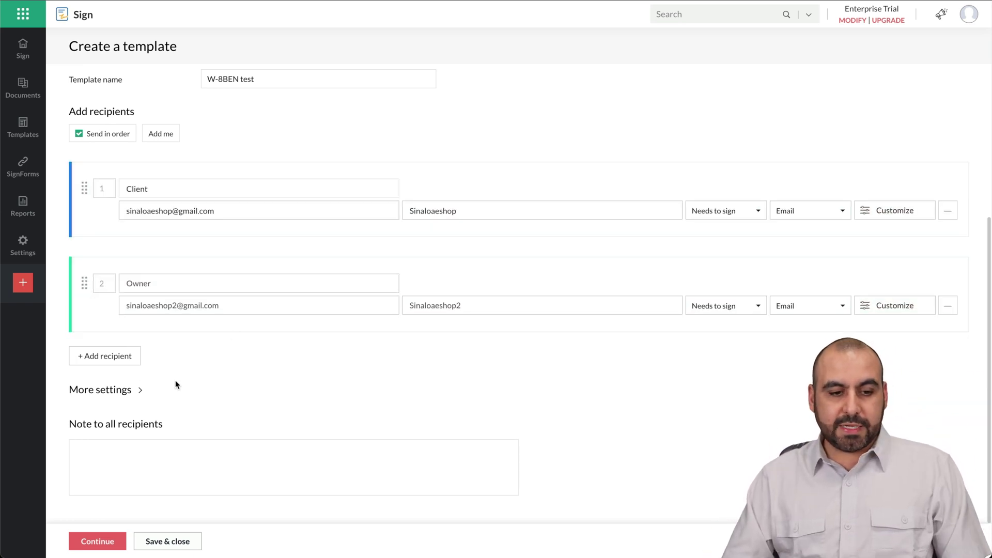
left_click(139, 390)
Step: Switch off automatic reminders and add the note 'Sign please' for all recipients
scroll(264, 438, "down", 5)
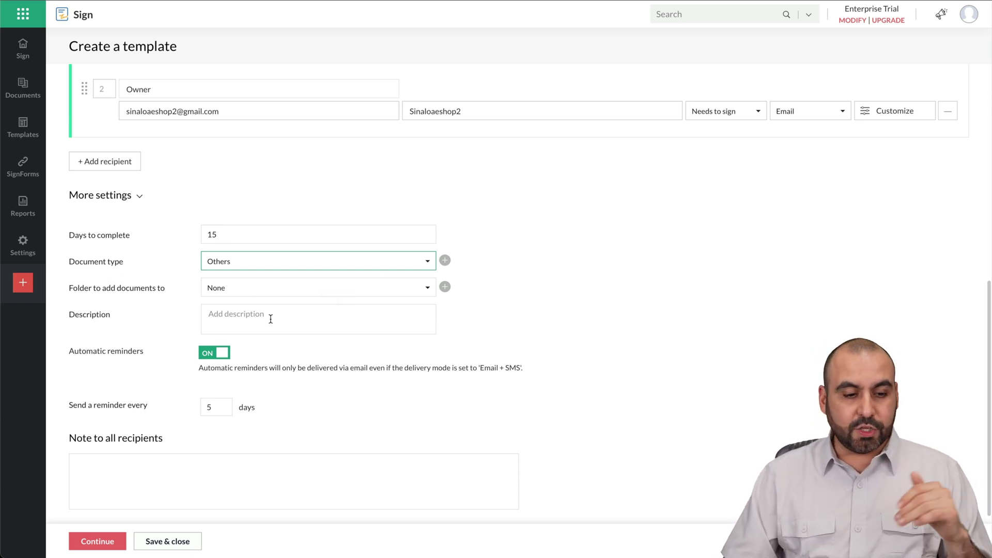
left_click(211, 355)
scroll(281, 373, "down", 1)
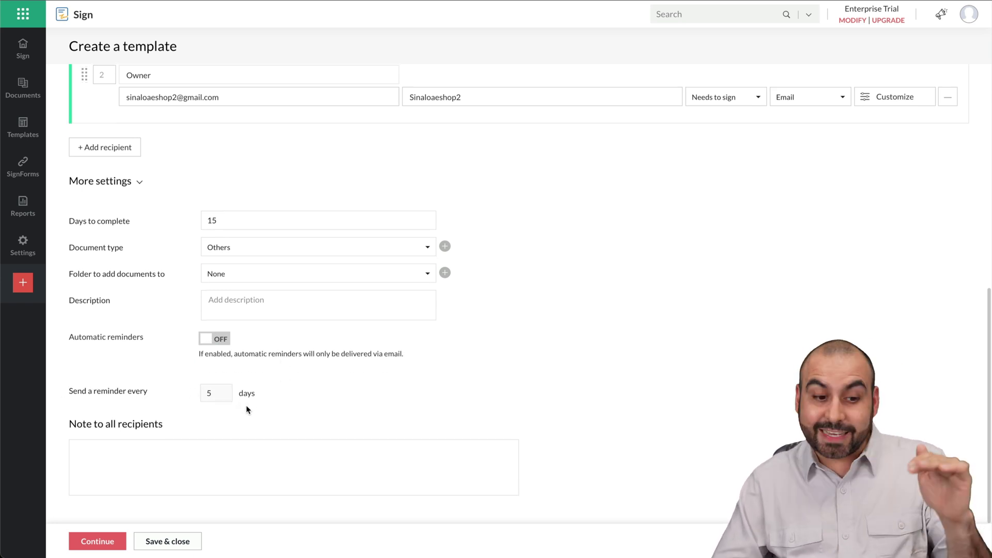
left_click(207, 469)
type("S")
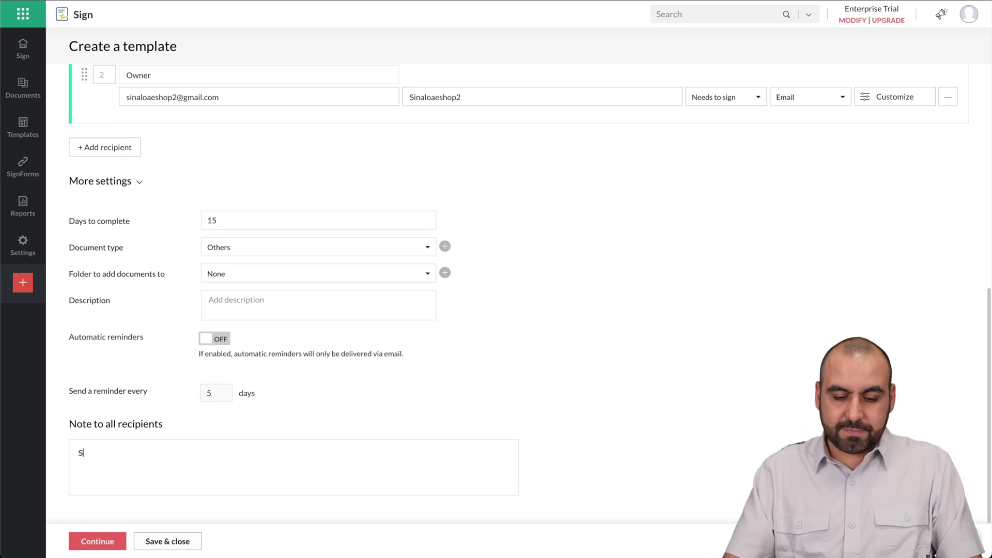
type("ign please")
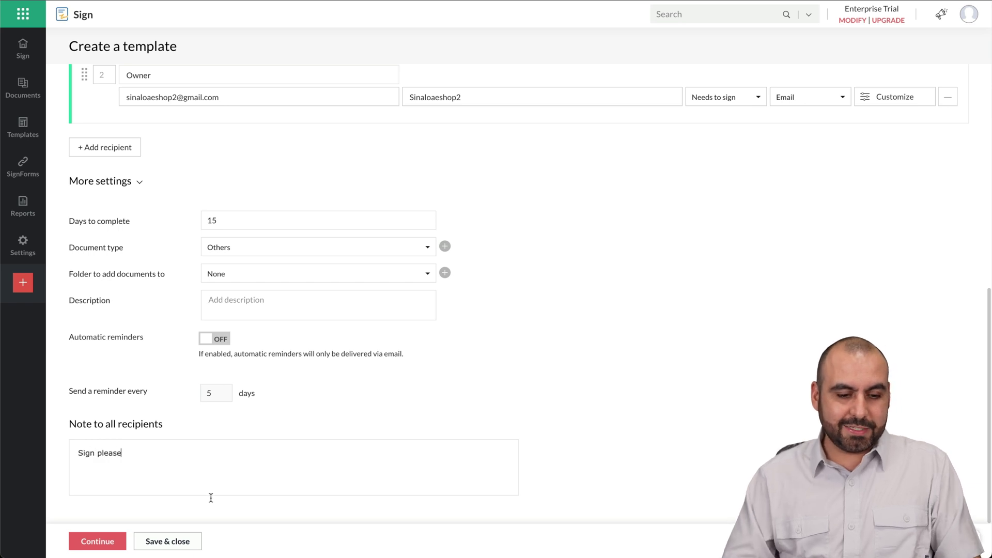
left_click(98, 540)
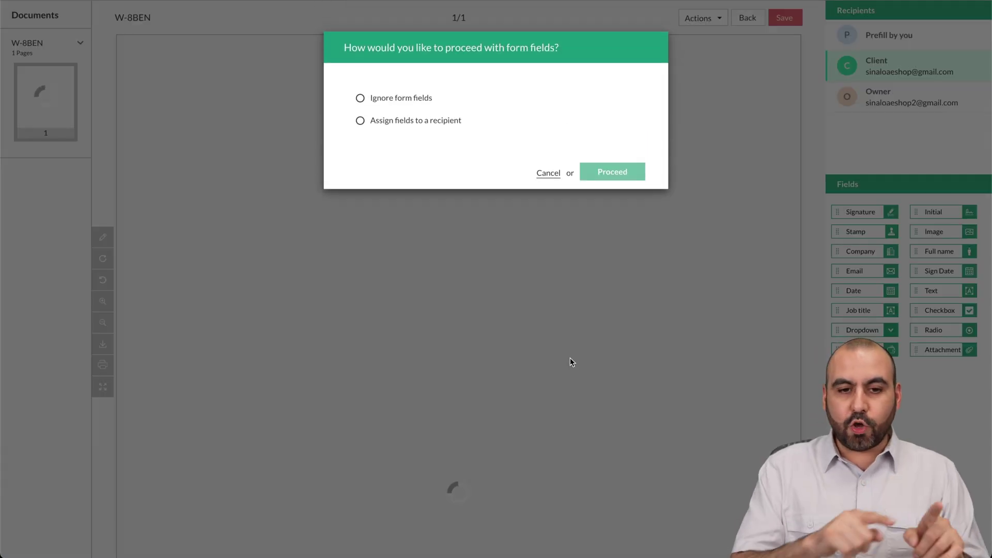
Step: Assign the detected W-8BEN form fields to the Client recipient
left_click(374, 122)
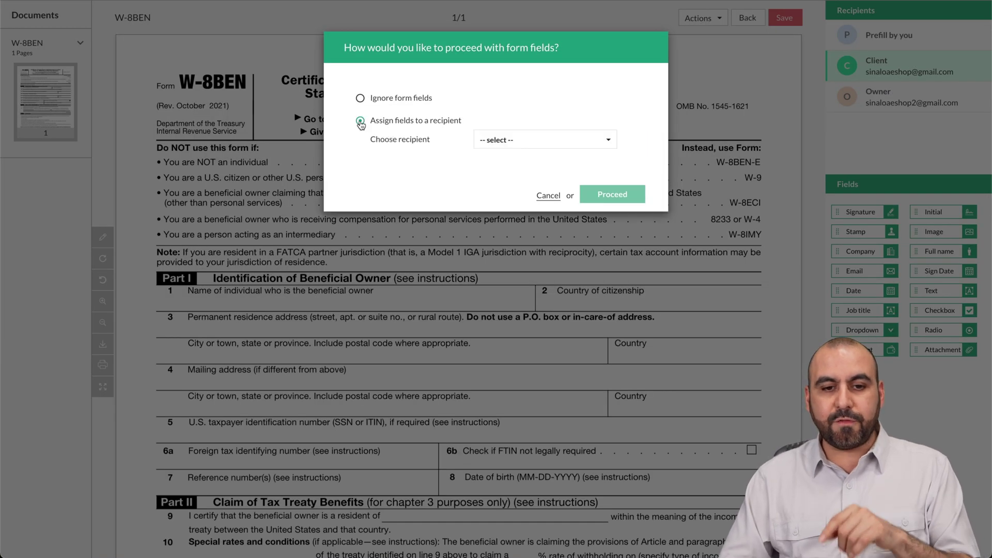
left_click(526, 146)
left_click(537, 159)
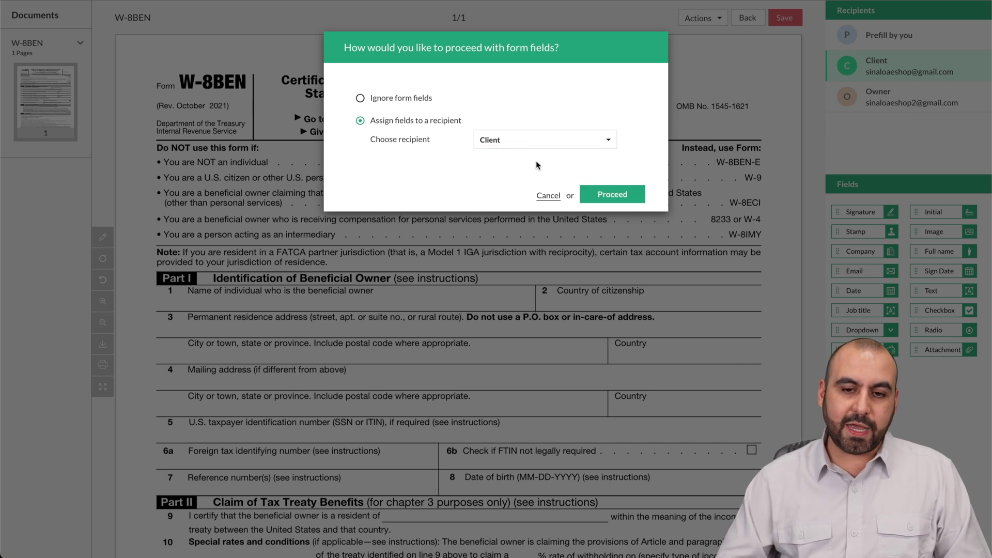
left_click(598, 195)
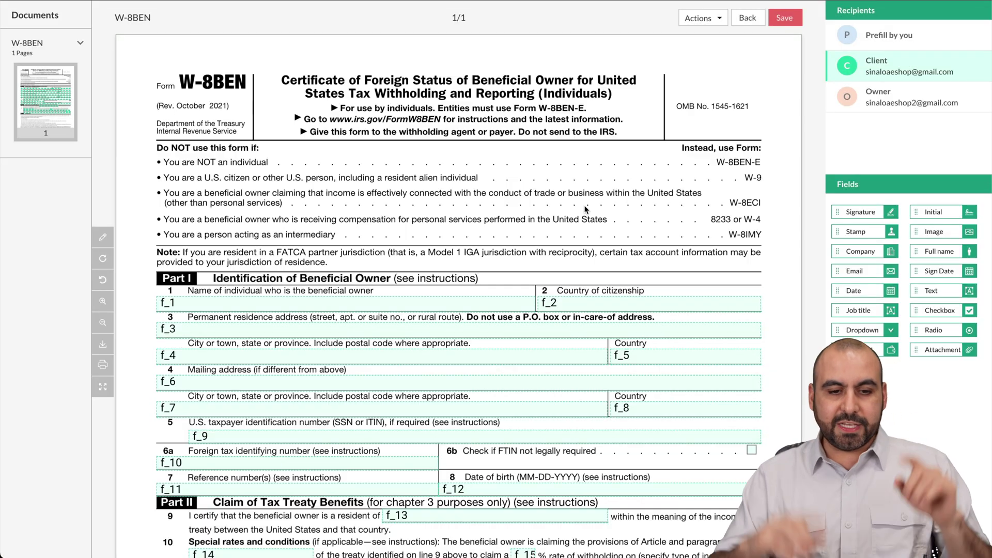
left_click(298, 305)
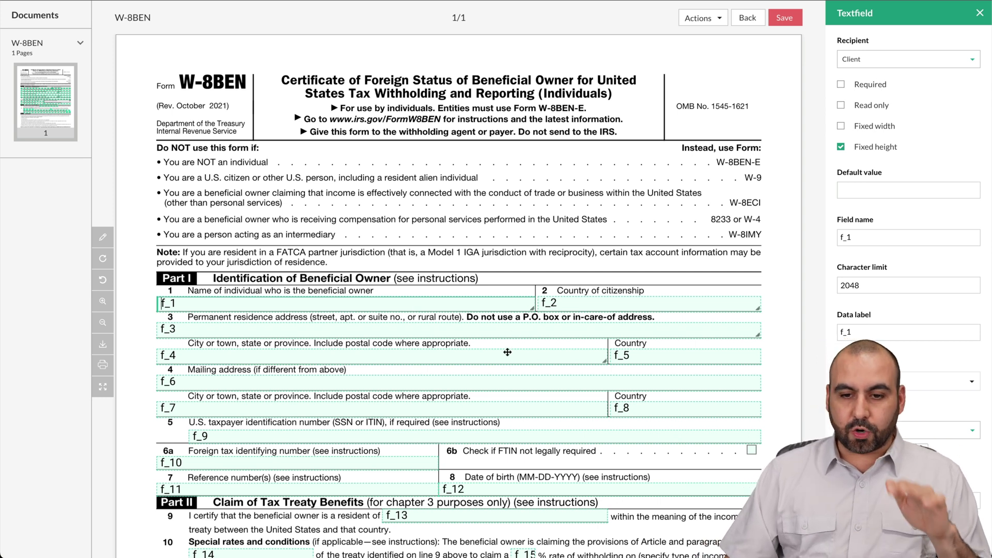
left_click(384, 271)
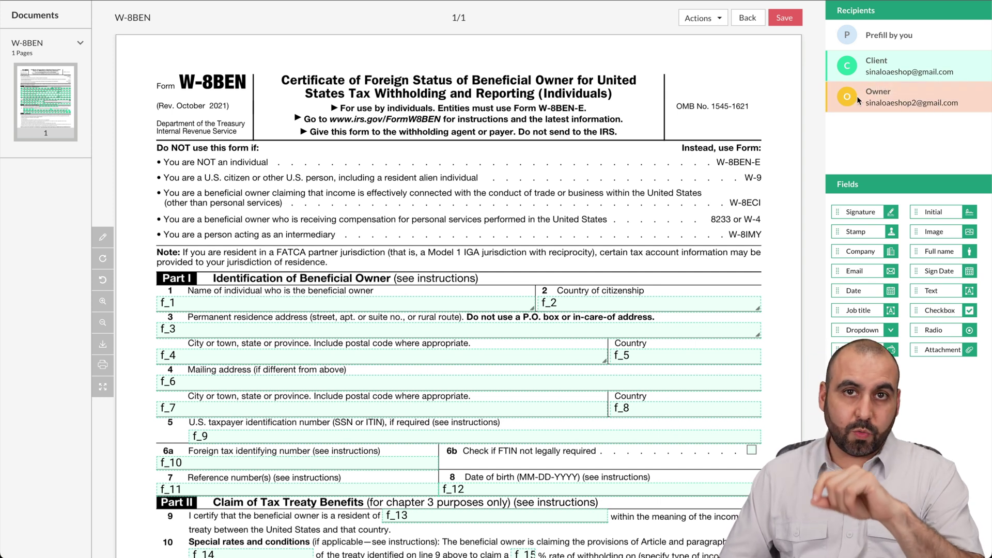
Step: Reassign the permanent residence address field f_3 to the Owner
left_click(580, 331)
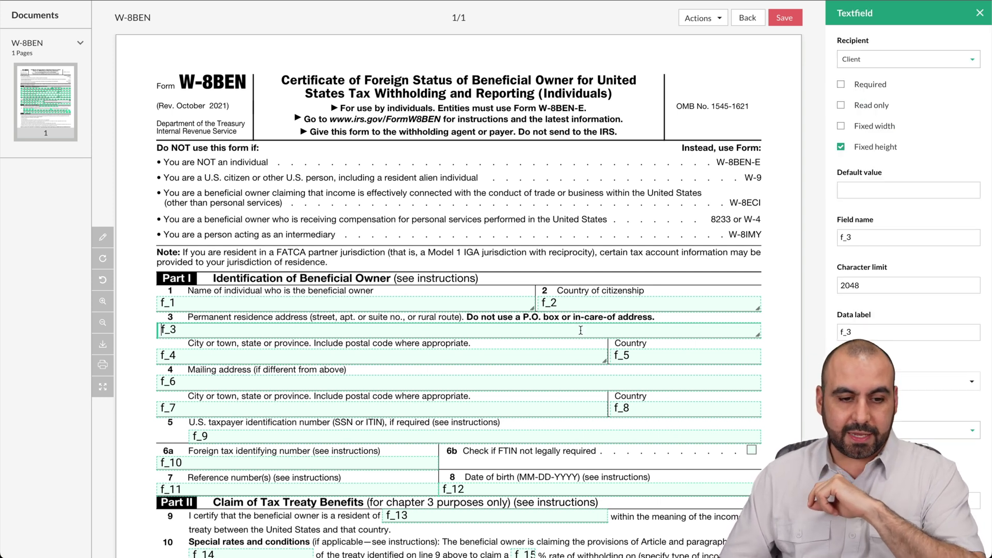
left_click(895, 60)
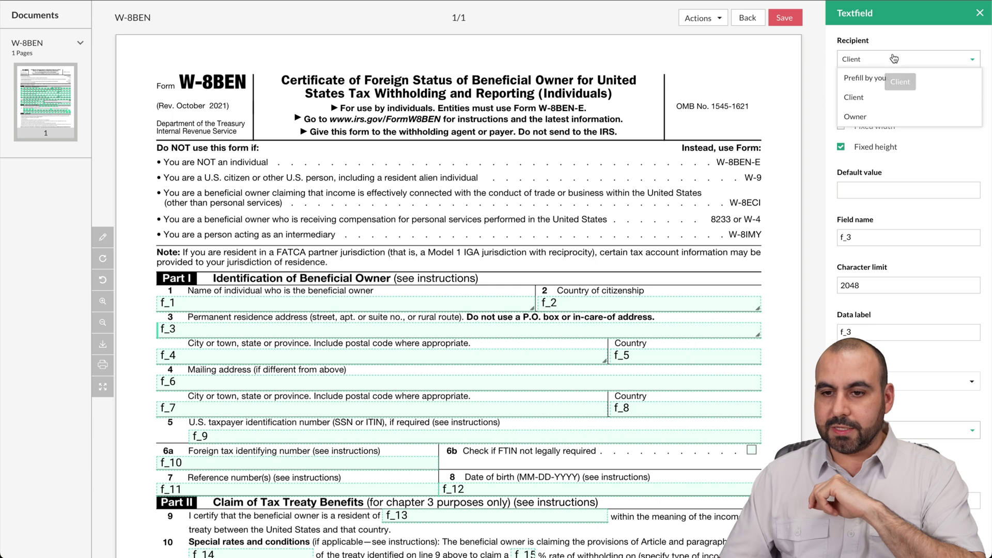
left_click(878, 116)
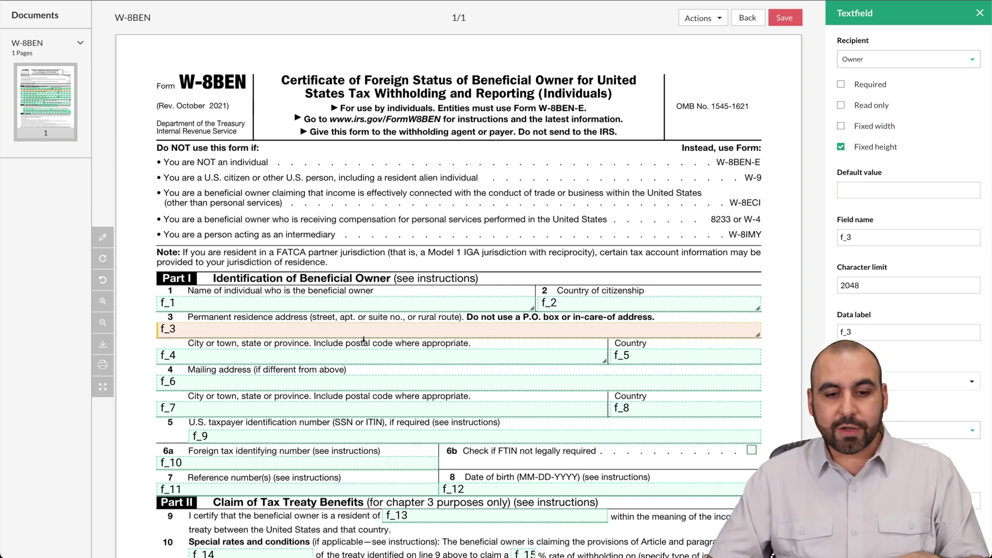
scroll(376, 340, "down", 3)
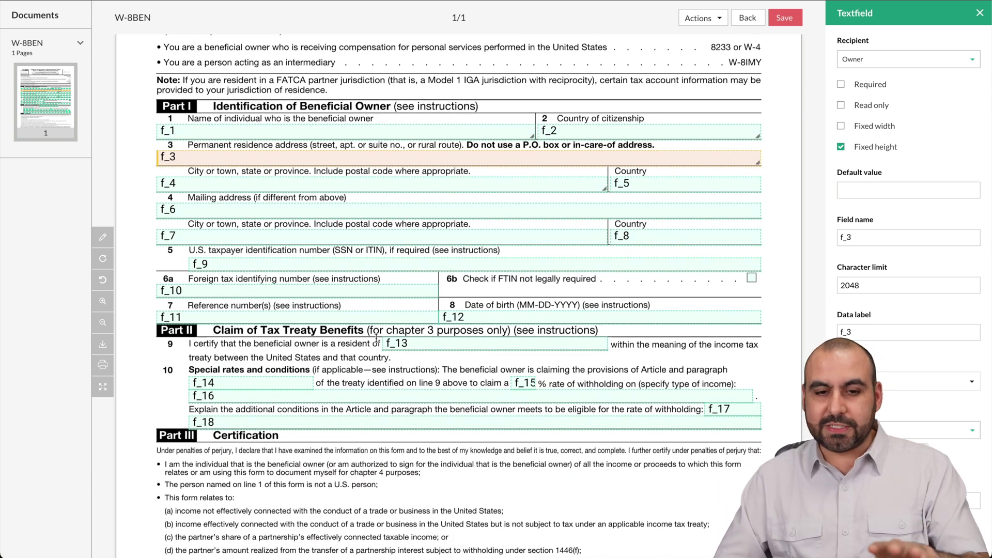
scroll(377, 340, "down", 3)
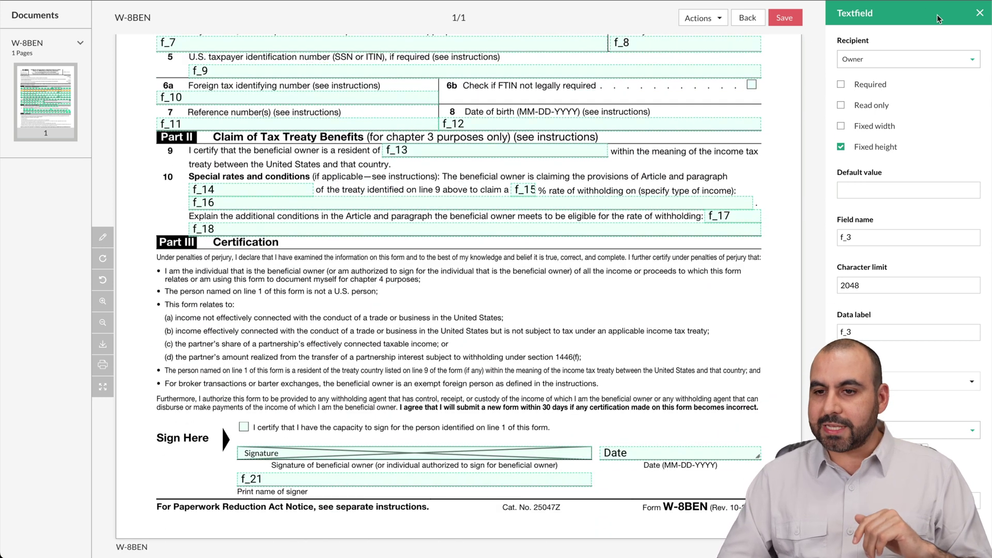
Step: Place an Owner signature field below the Date field and save the W-8BEN test template
left_click(980, 12)
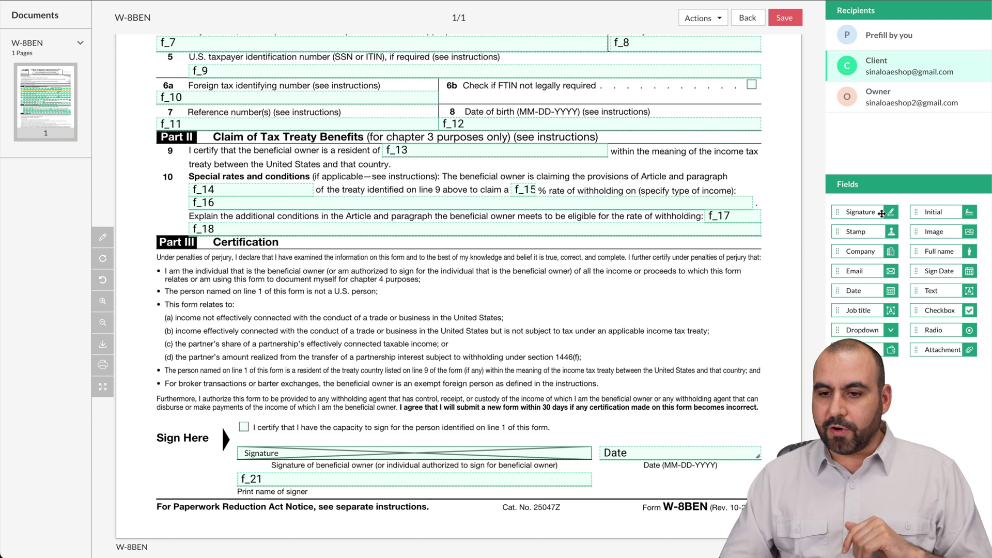
mouse_move(881, 212)
left_mouse_down()
mouse_move(806, 543)
mouse_move(649, 481)
left_mouse_up()
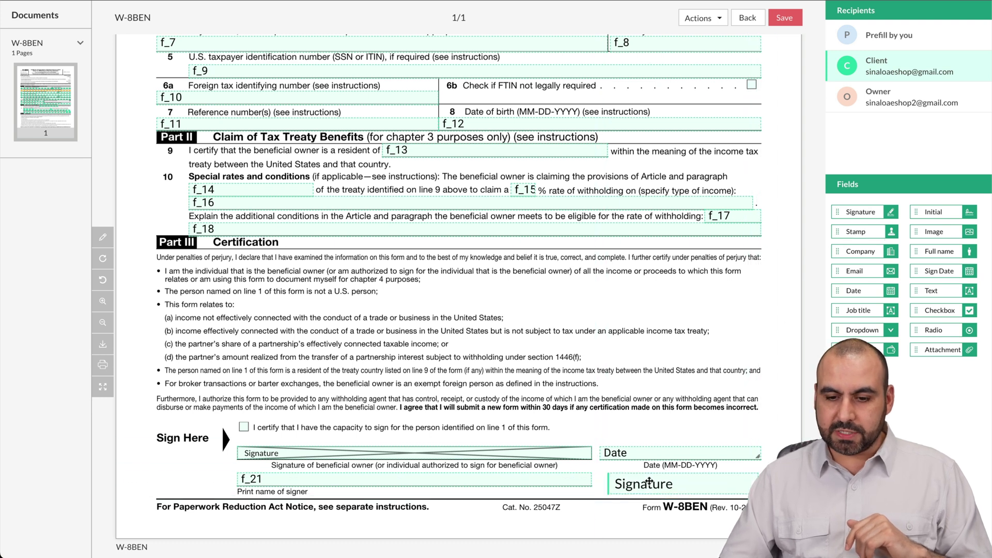
left_click(878, 98)
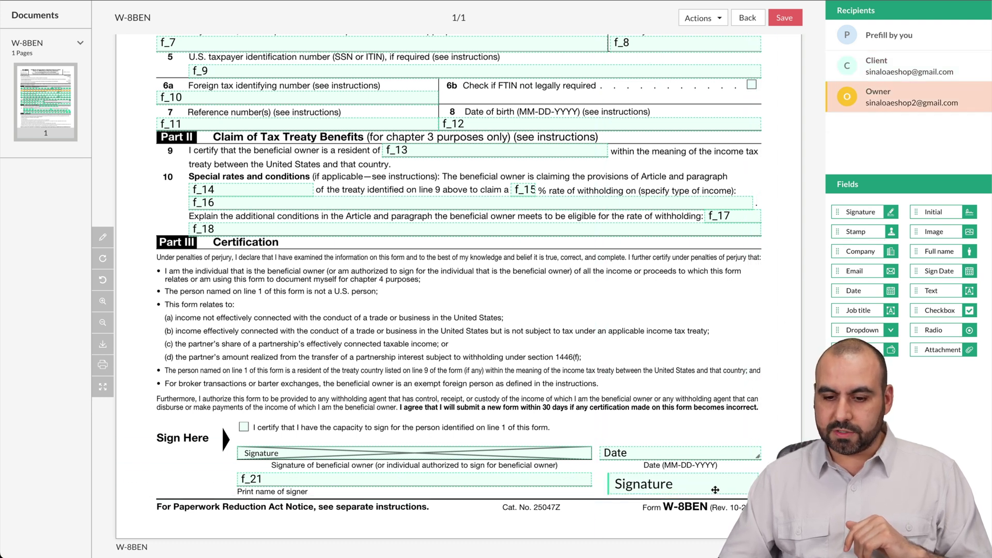
left_click(714, 490)
left_click(894, 64)
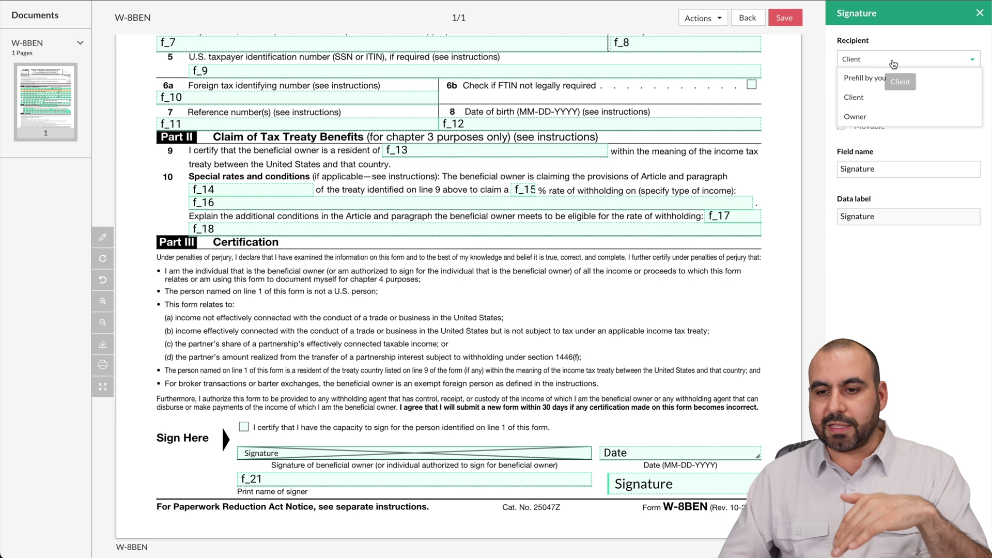
left_click(855, 117)
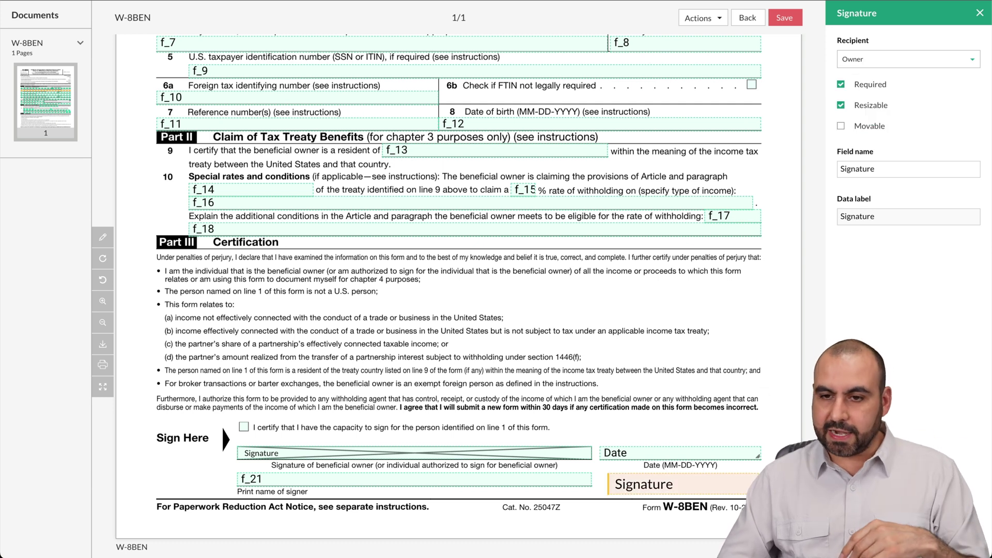
left_click(979, 13)
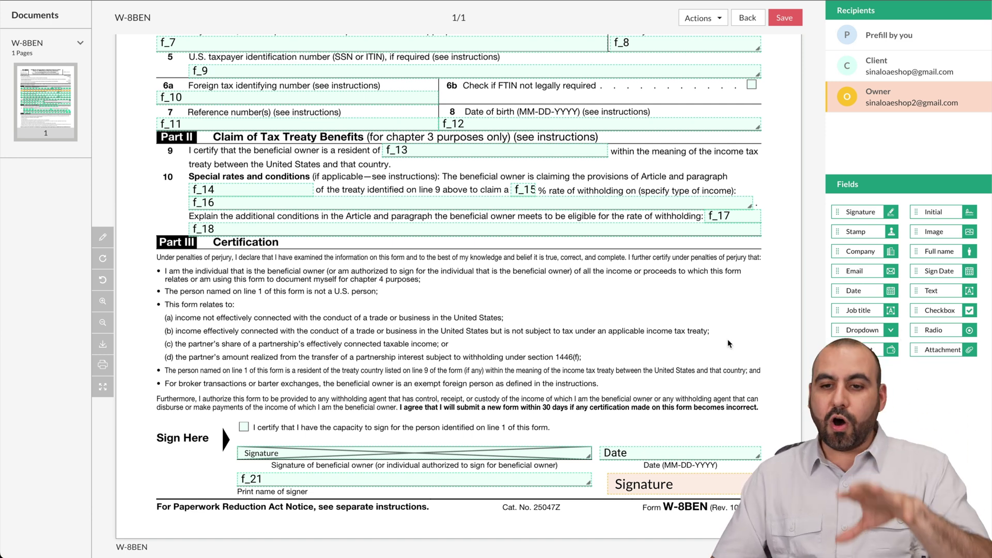
scroll(726, 338, "up", 7)
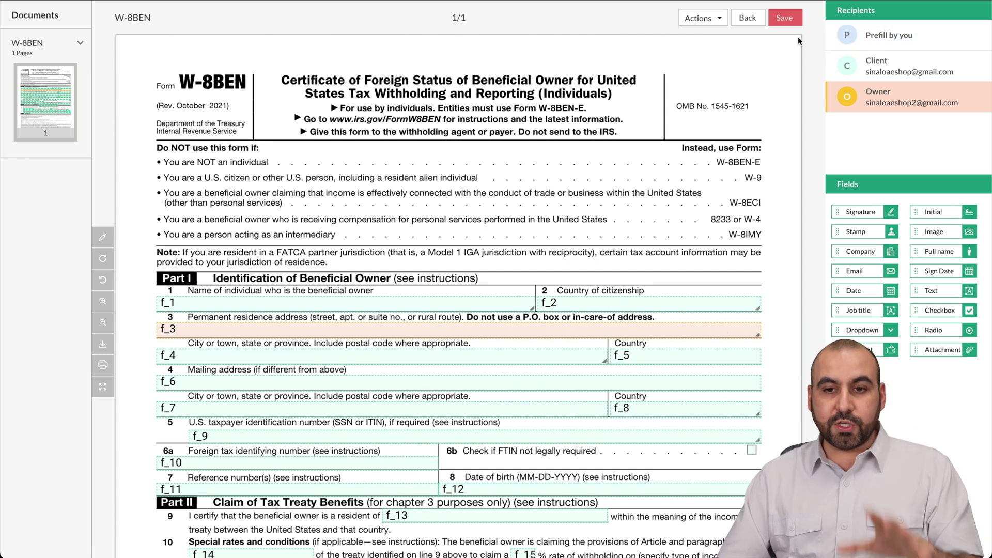
left_click(784, 19)
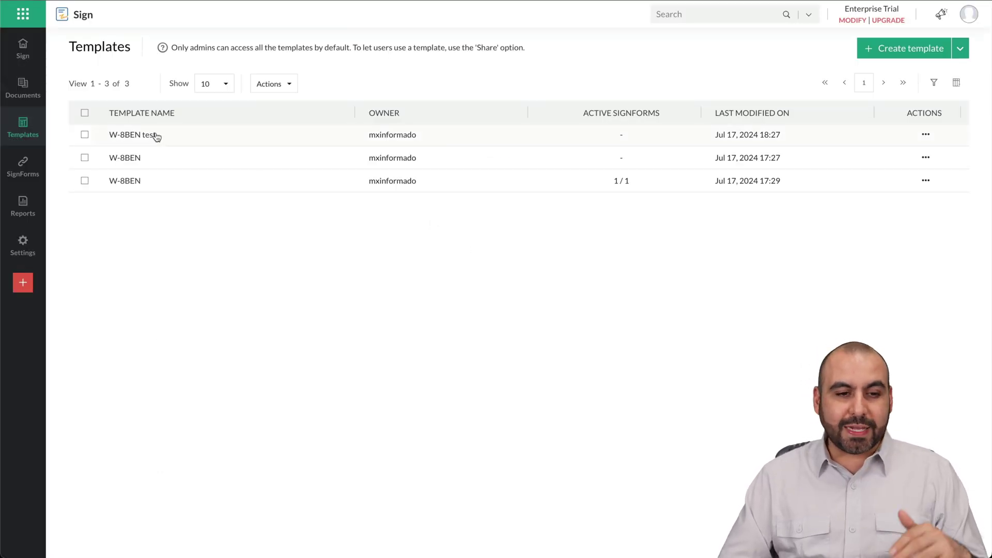
Step: Quick send the W-8BEN test template to the Client and Owner immediately
left_click(146, 135)
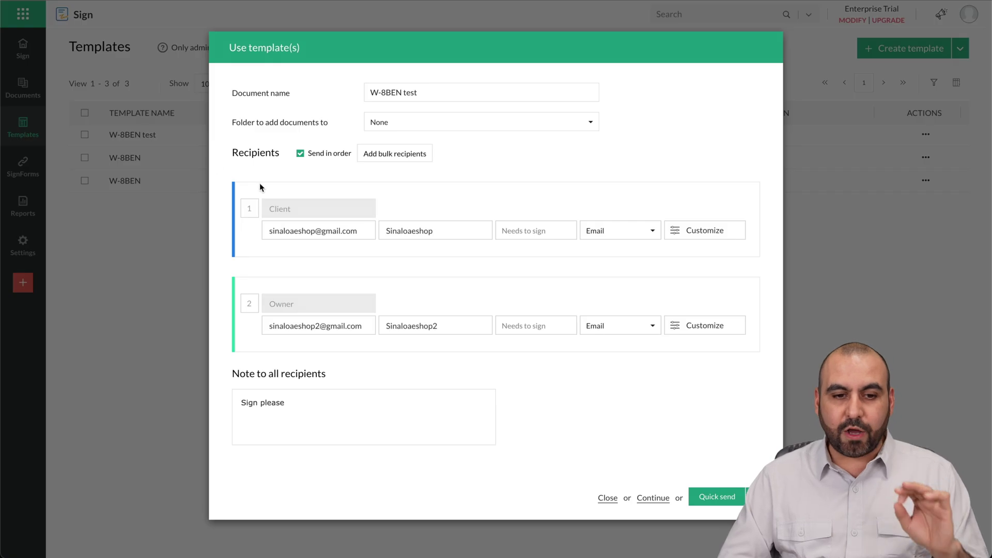
left_click(362, 231)
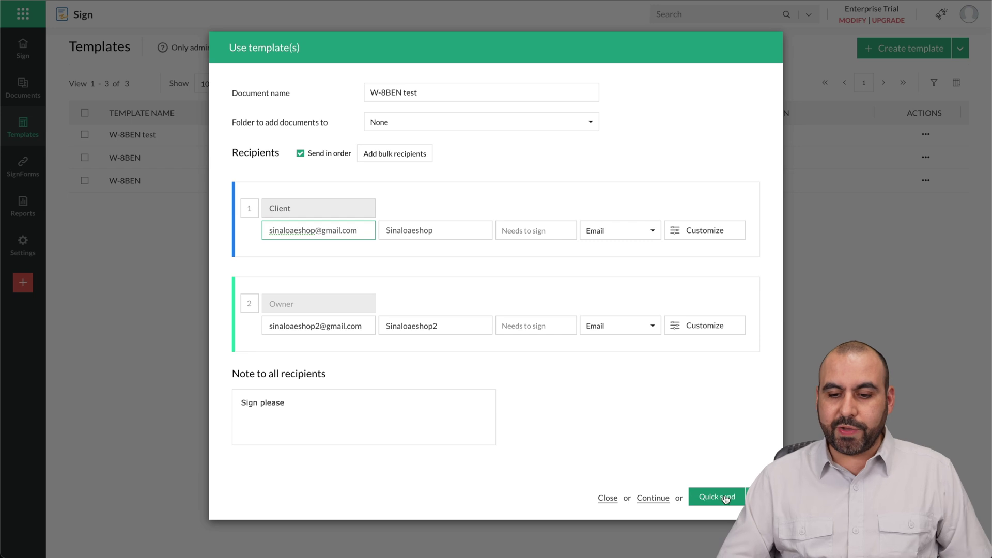
left_click(747, 497)
left_click(695, 442)
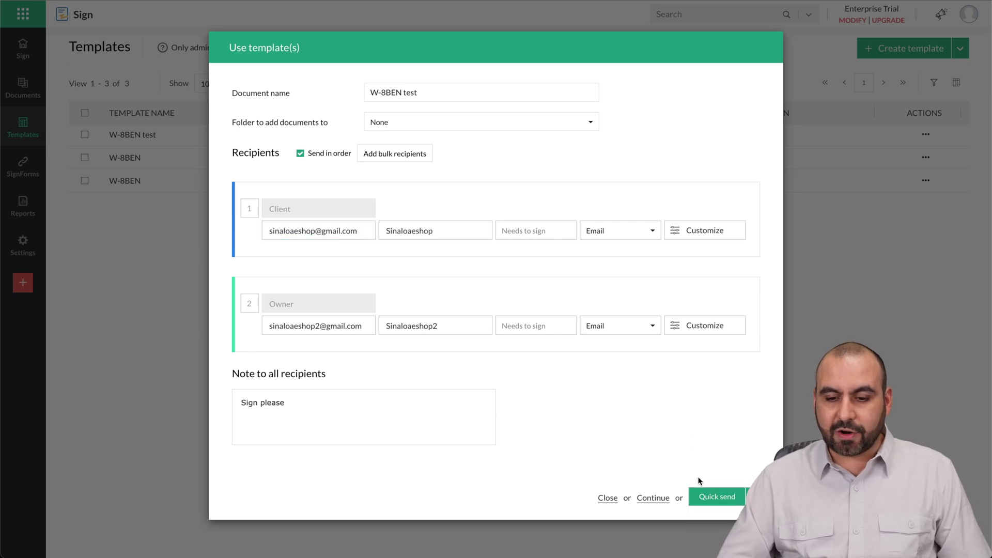
left_click(708, 497)
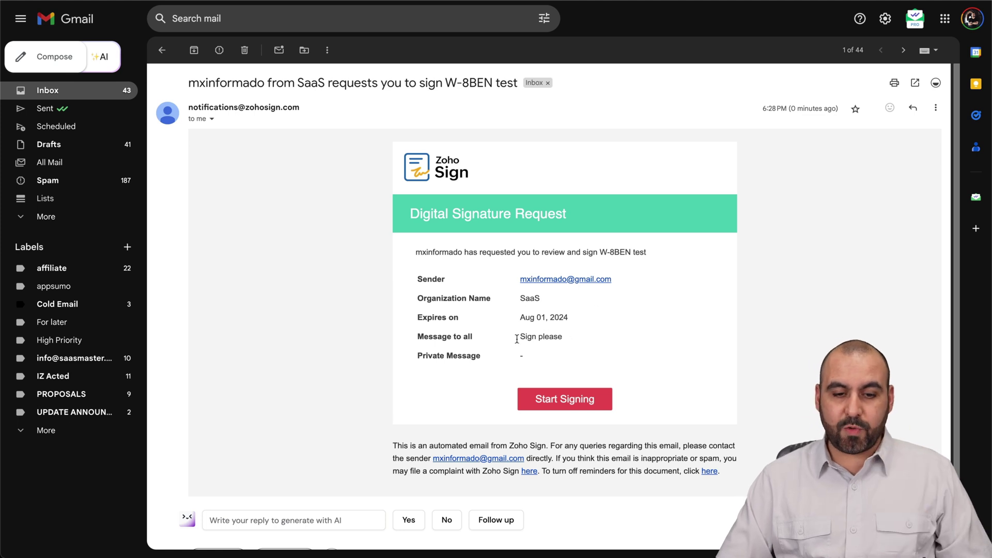
Step: Start signing the W-8BEN test request from the Gmail notification
left_click_drag(519, 338, 602, 339)
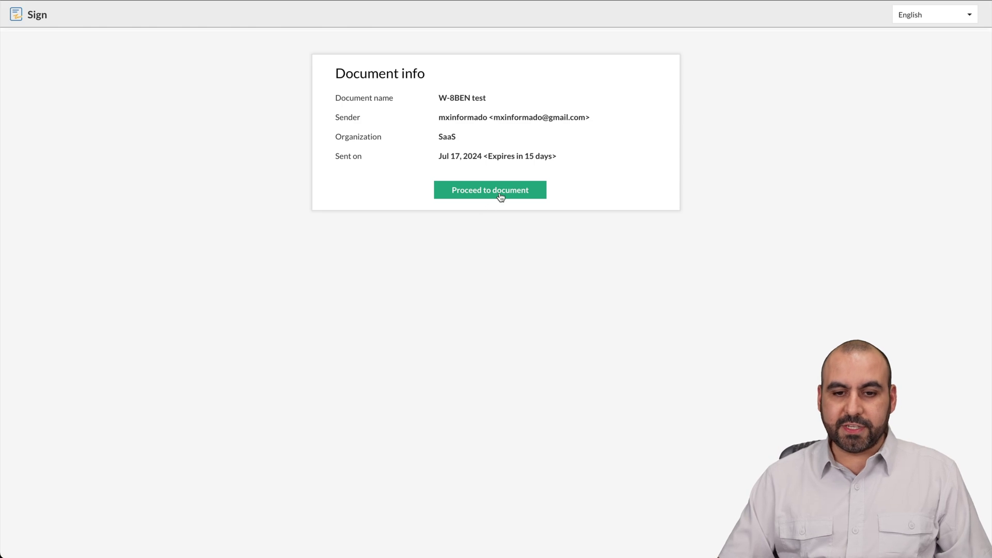
left_click(500, 192)
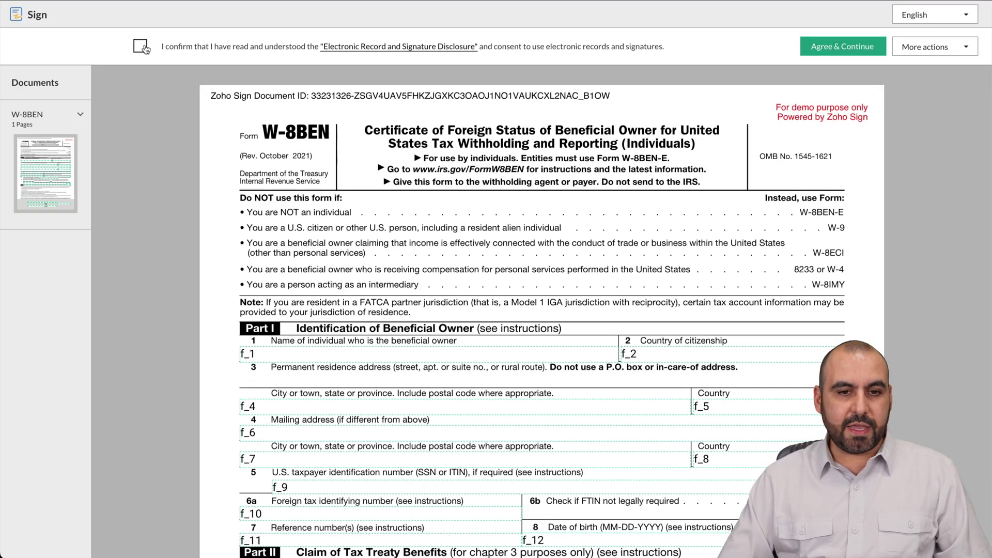
Step: Accept the electronic records consent and fill the W-8BEN text fields with sample text
left_click(140, 45)
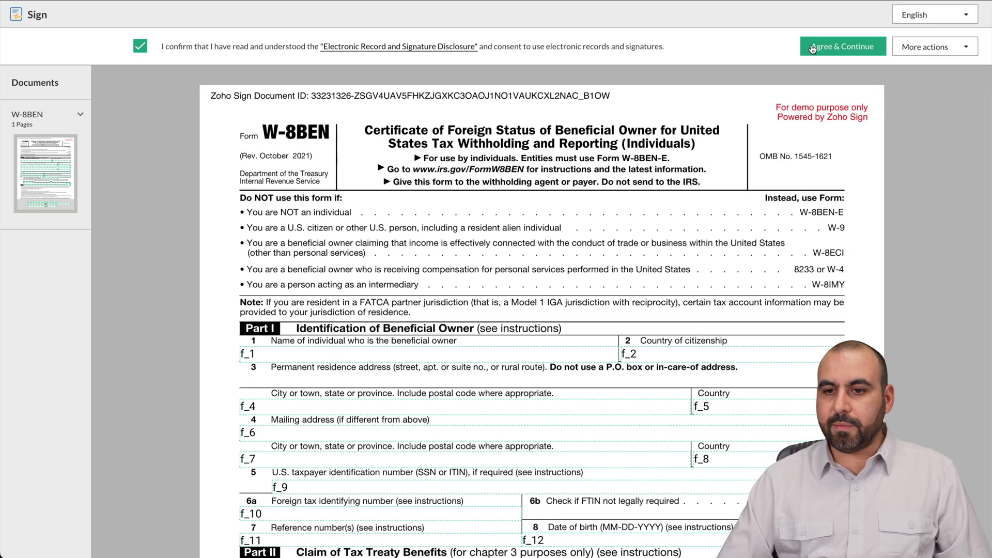
left_click(842, 46)
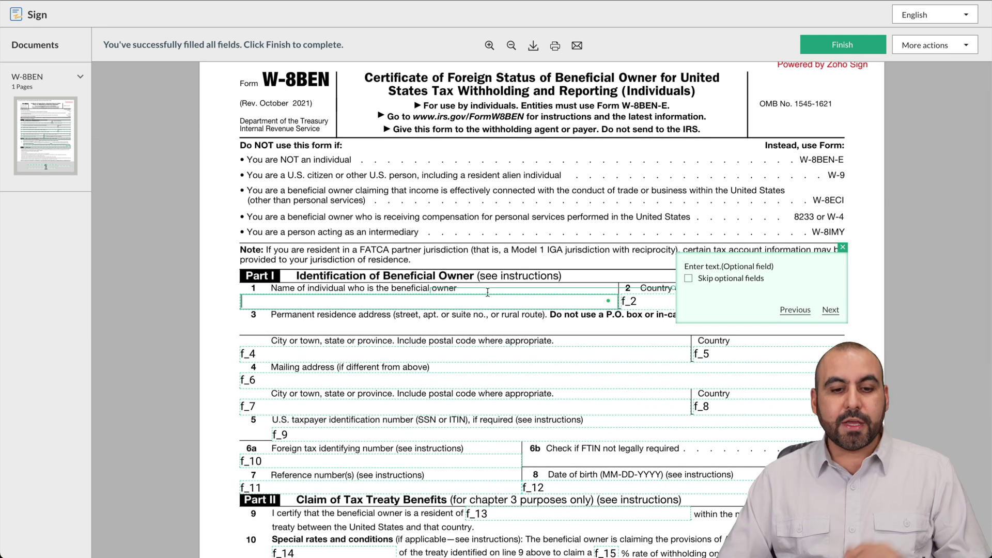
type("sdfsdf")
key("Tab")
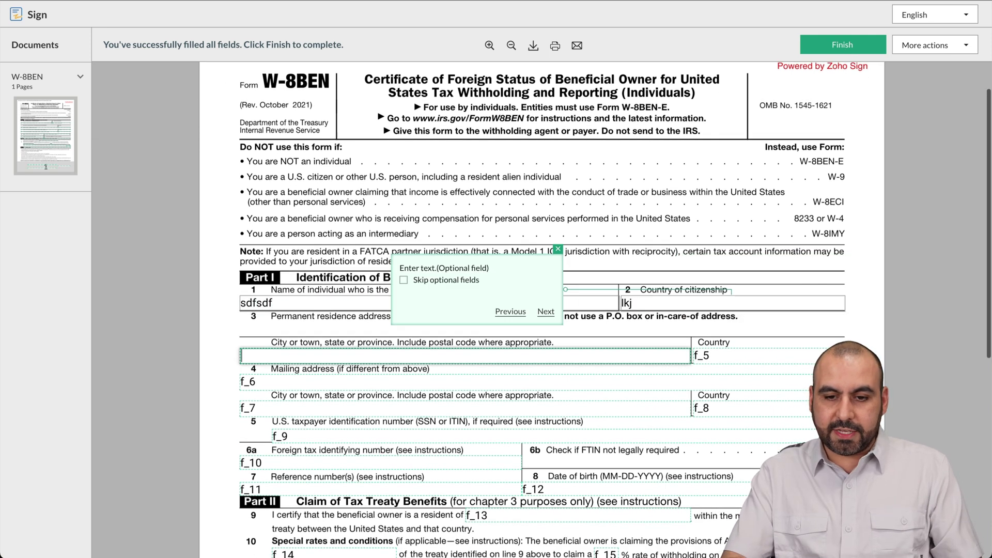
type("lkj")
key("Tab")
key("Tab")
key("Tab")
key("Tab")
key("Tab")
type("kjh\thj\tgjh\thj\tghj\tg\t\tjhgj\tgjh\tg")
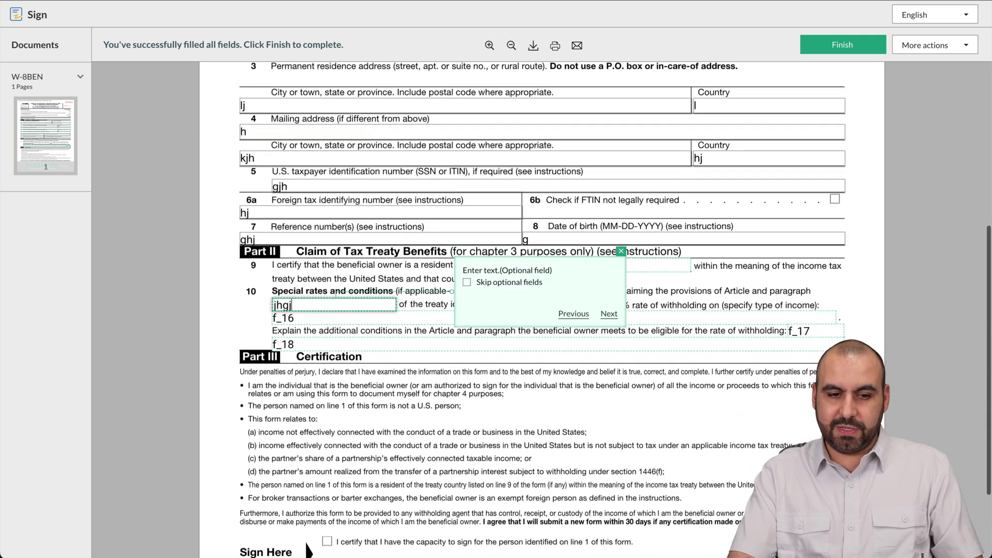
type("\tjhg\thjg")
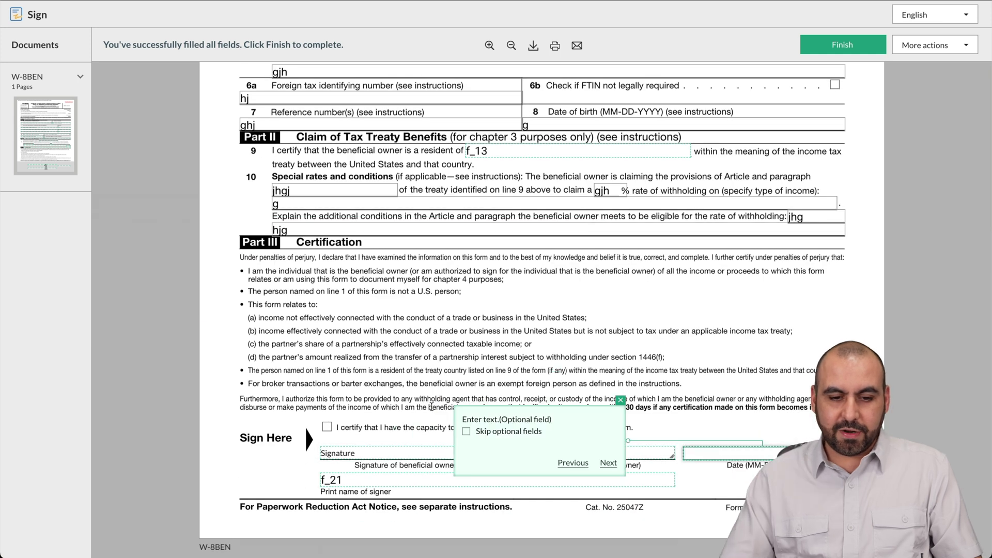
left_click(380, 452)
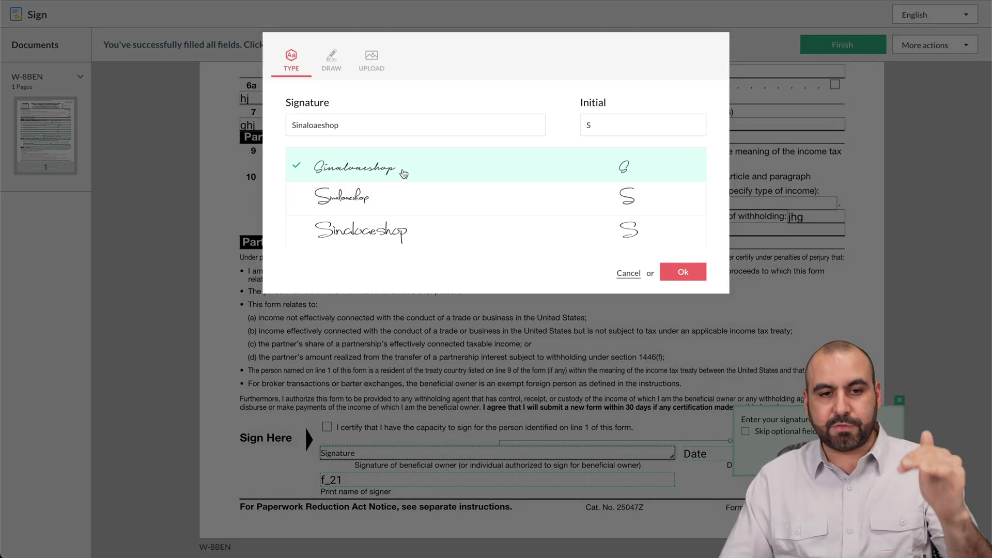
Step: Draw a freehand signature and initial and apply them to the W-8BEN signature line
double_click(327, 123)
type("Jorge")
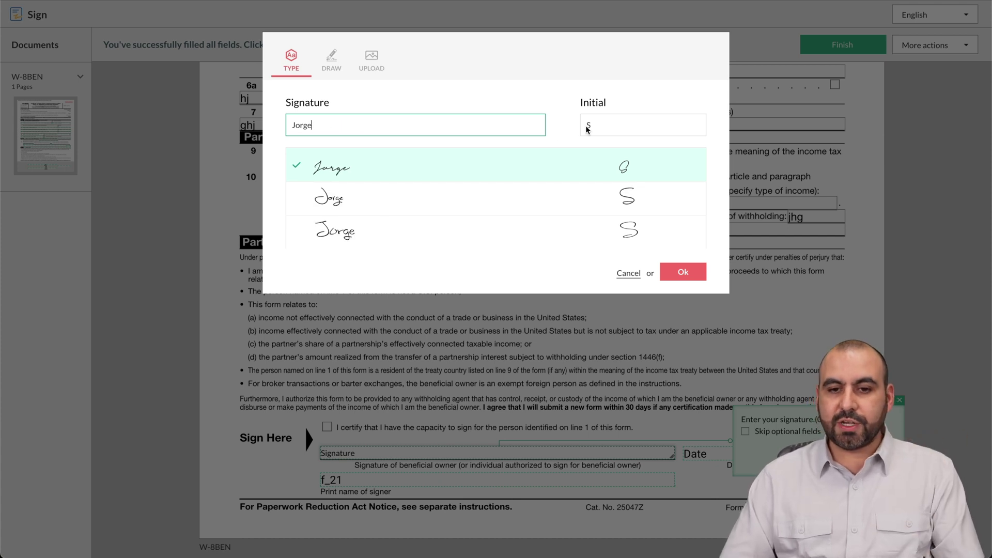
left_click(329, 54)
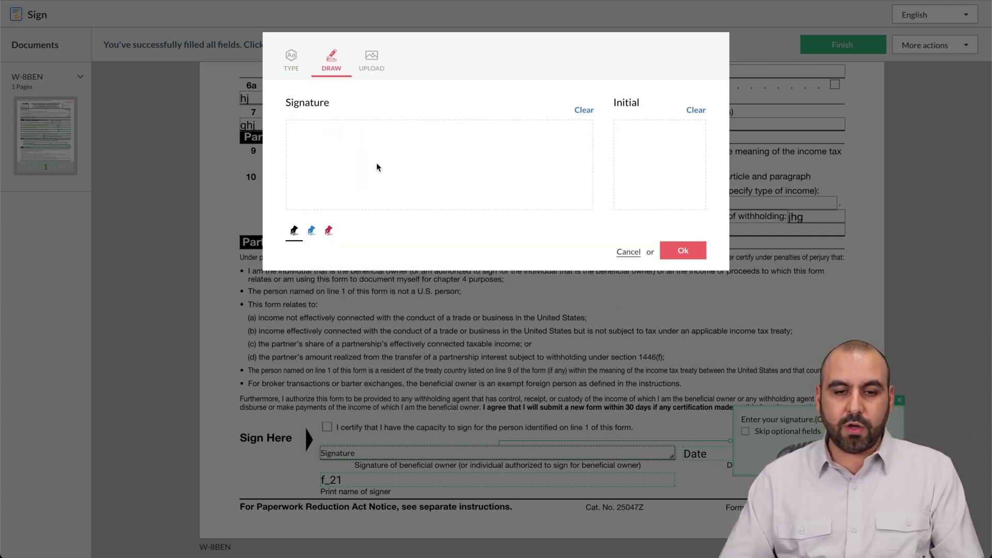
mouse_move(376, 159)
left_mouse_down()
mouse_move(511, 122)
mouse_move(492, 165)
mouse_move(322, 168)
mouse_move(474, 187)
left_mouse_up()
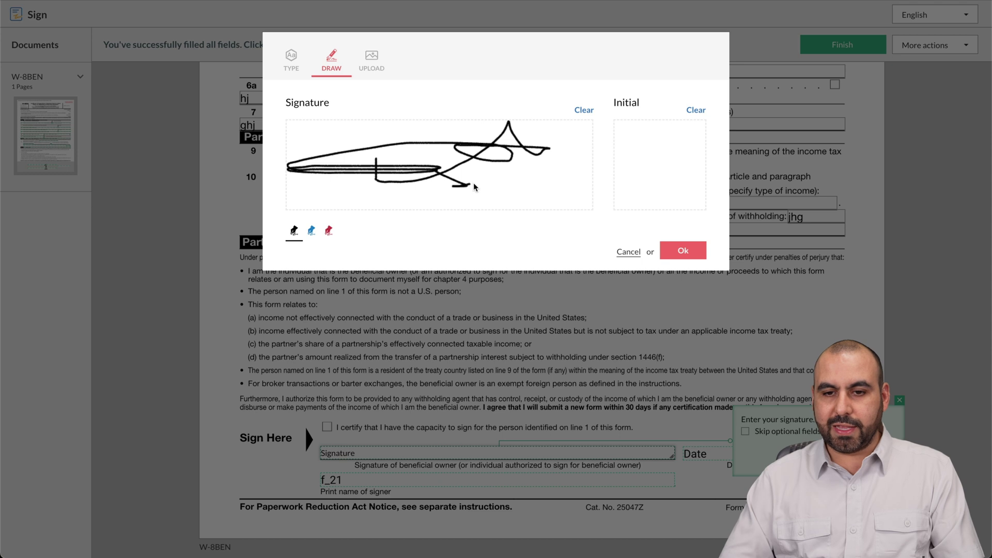
mouse_move(626, 172)
left_mouse_down()
mouse_move(692, 186)
mouse_move(683, 197)
left_mouse_up()
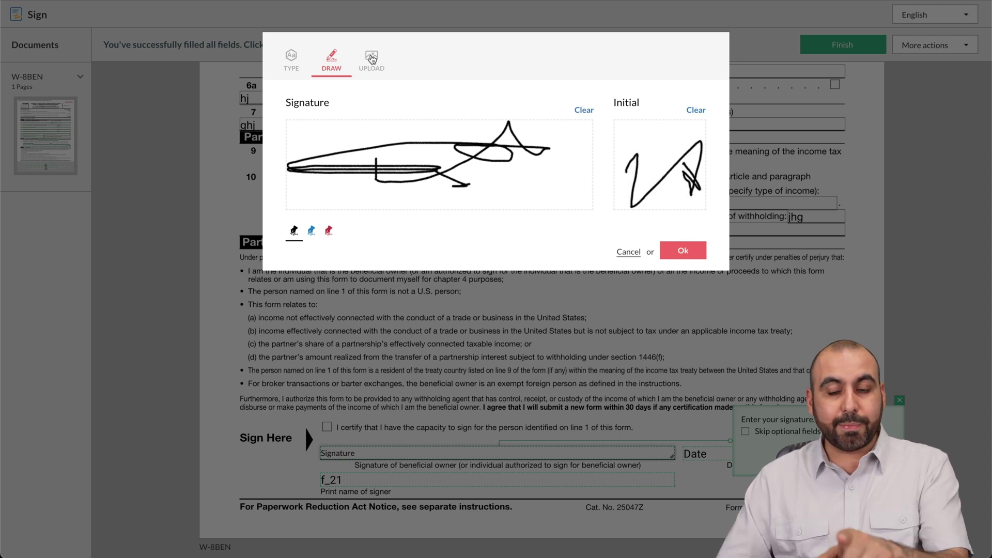
left_click(684, 250)
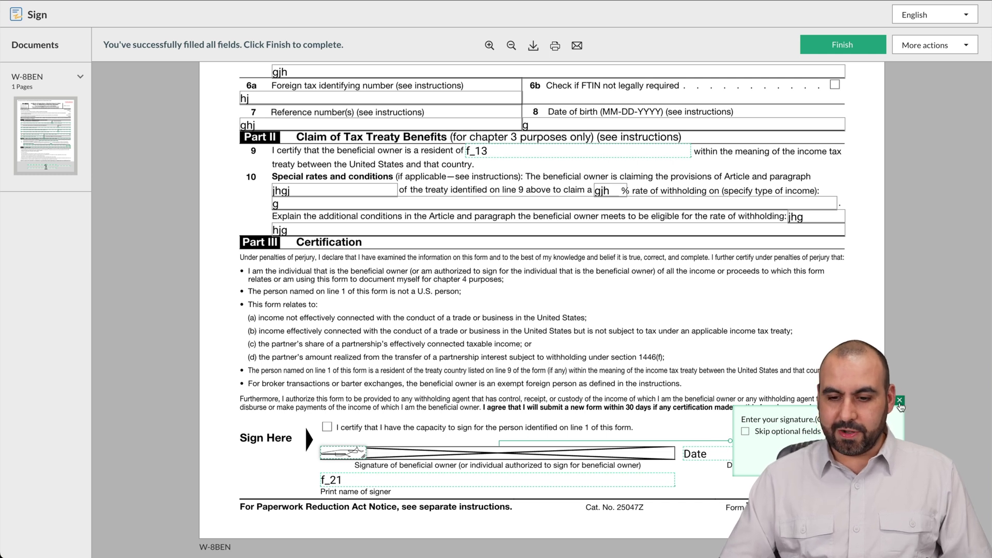
left_click(899, 401)
Step: Enter 12-12-24 in the Date field and finish signing the W-8BEN test document
left_click(745, 455)
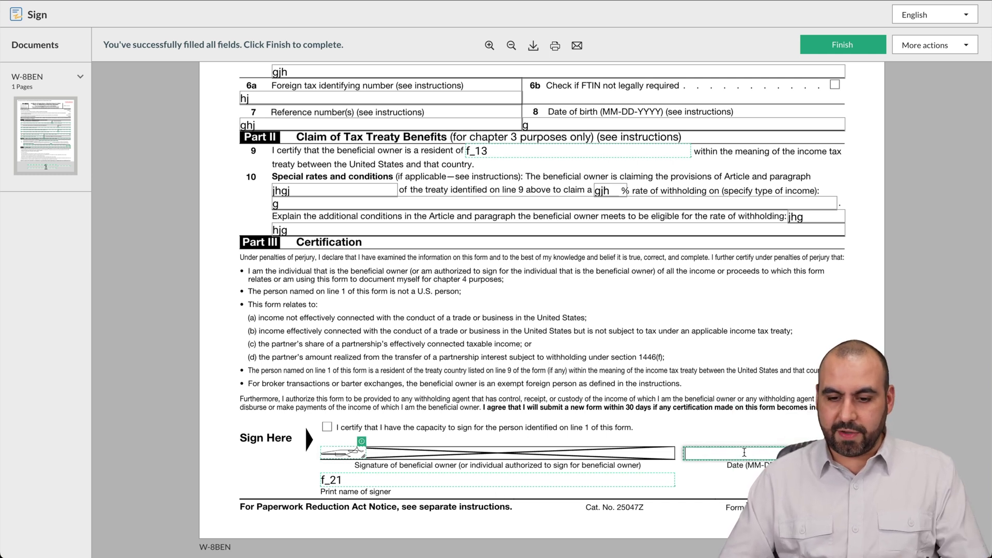
left_click(714, 452)
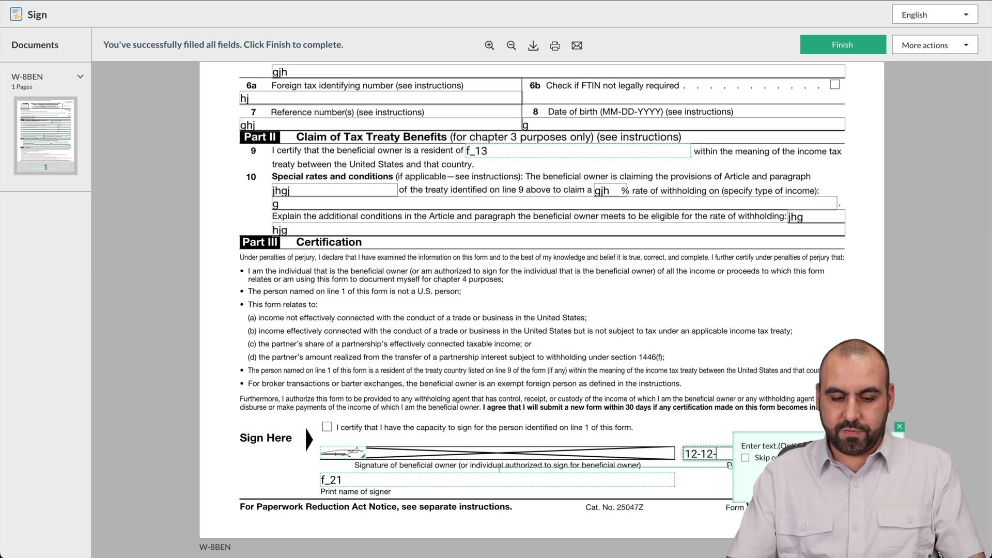
left_click(668, 435)
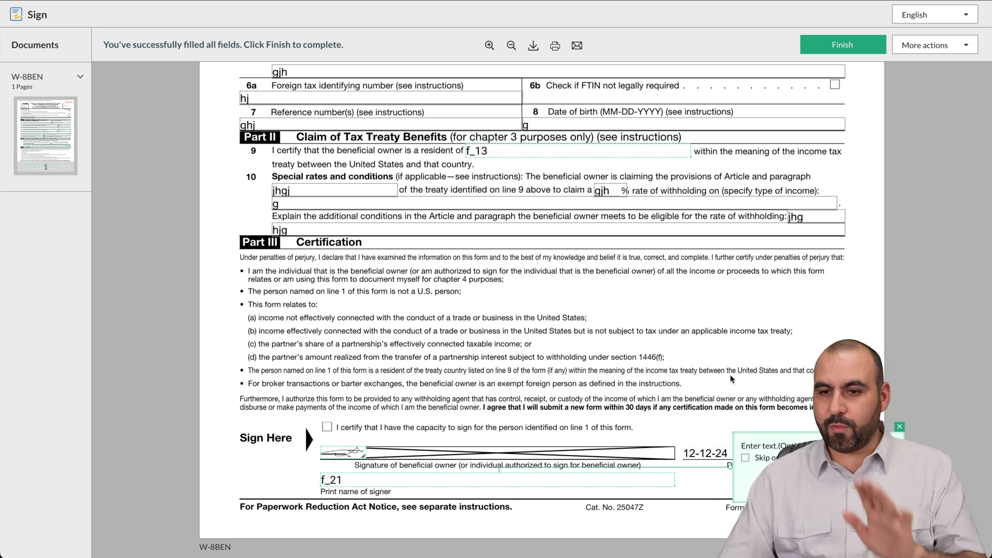
left_click(841, 47)
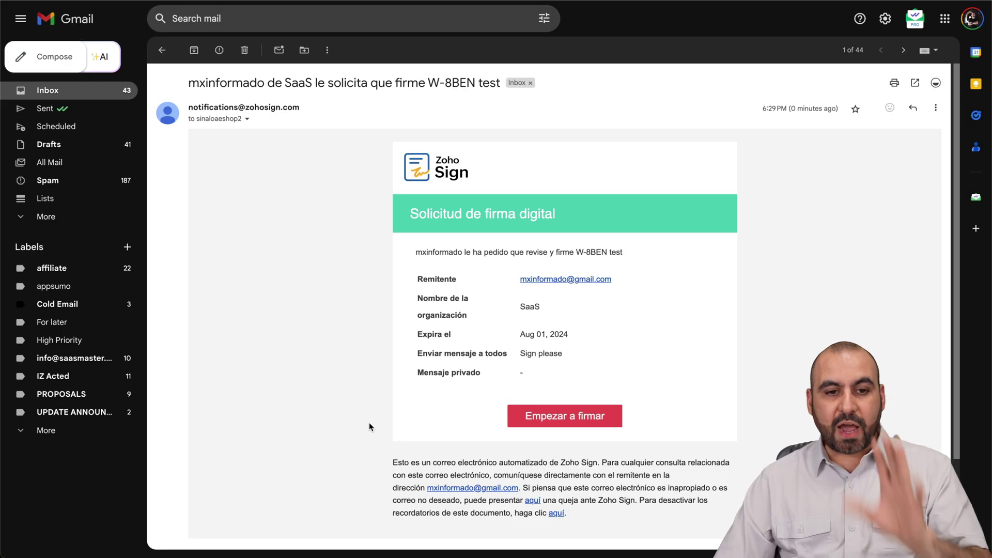
Step: Open the W-8BEN test signing request from the Zoho Sign e-mail in Gmail
left_click(587, 416)
left_click(477, 192)
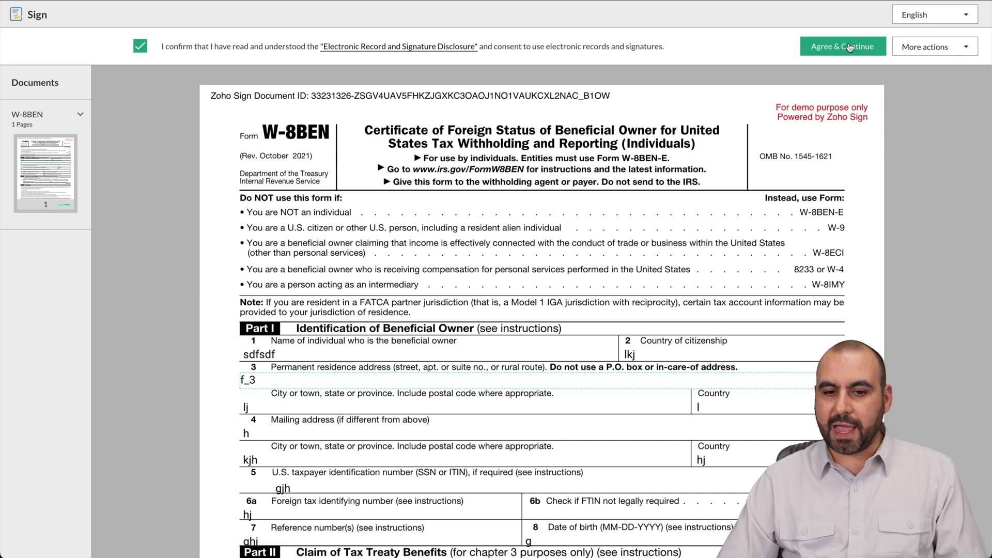
Step: Accept the e-signature disclosure and fill the address field with 'sdfsdfsdfdsf'
left_click(842, 46)
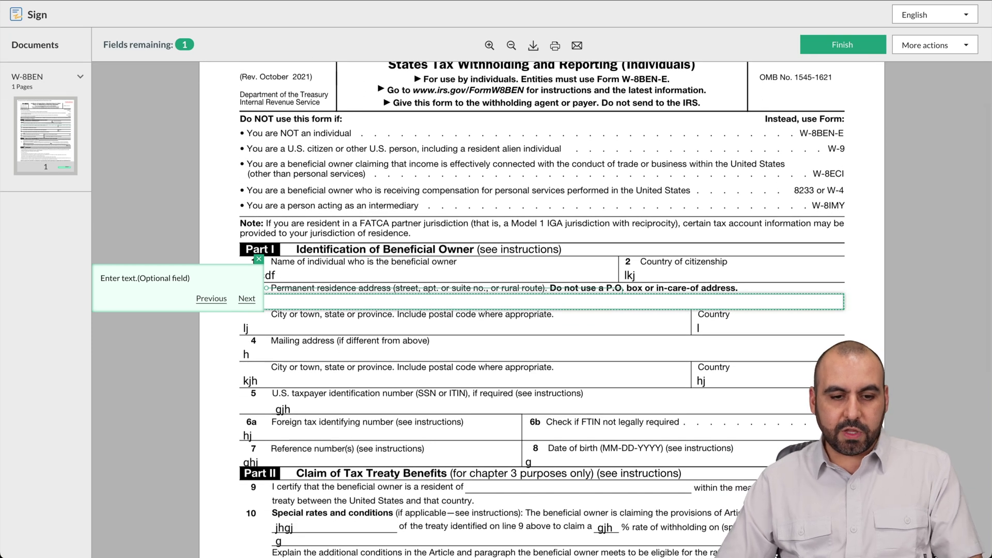
type("sdfsdf")
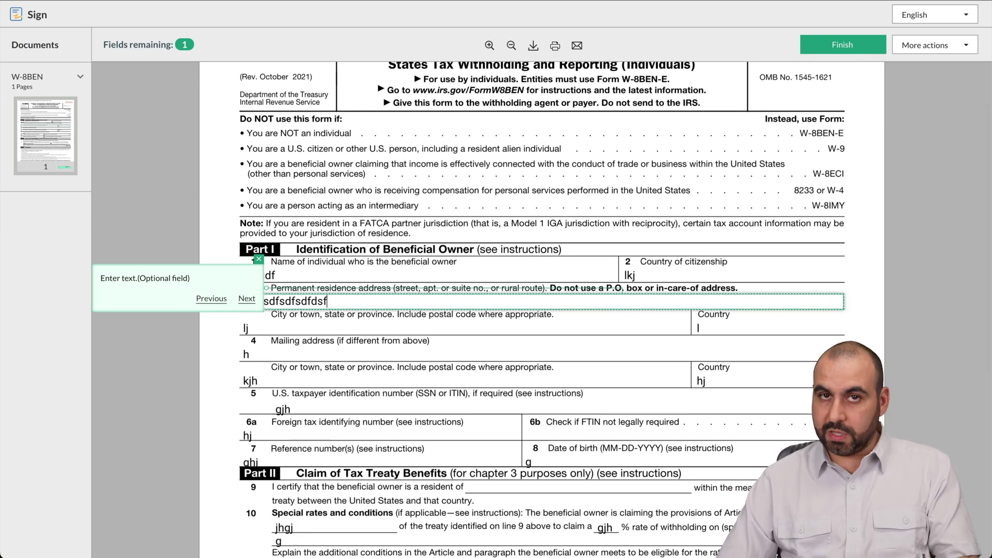
type("sdfdsf")
key("Tab")
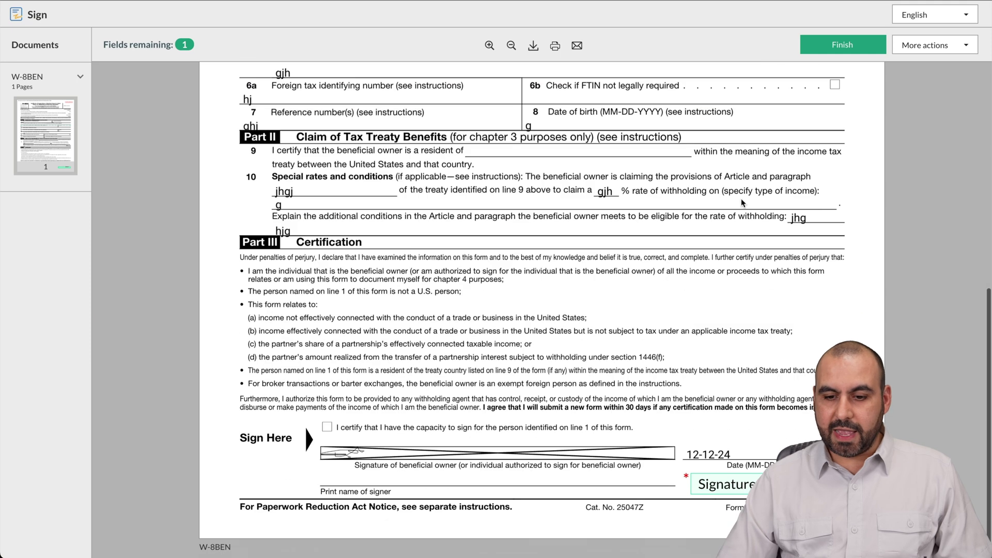
Step: Apply the second cursive typed signature style and finish signing as the second recipient
left_click(728, 491)
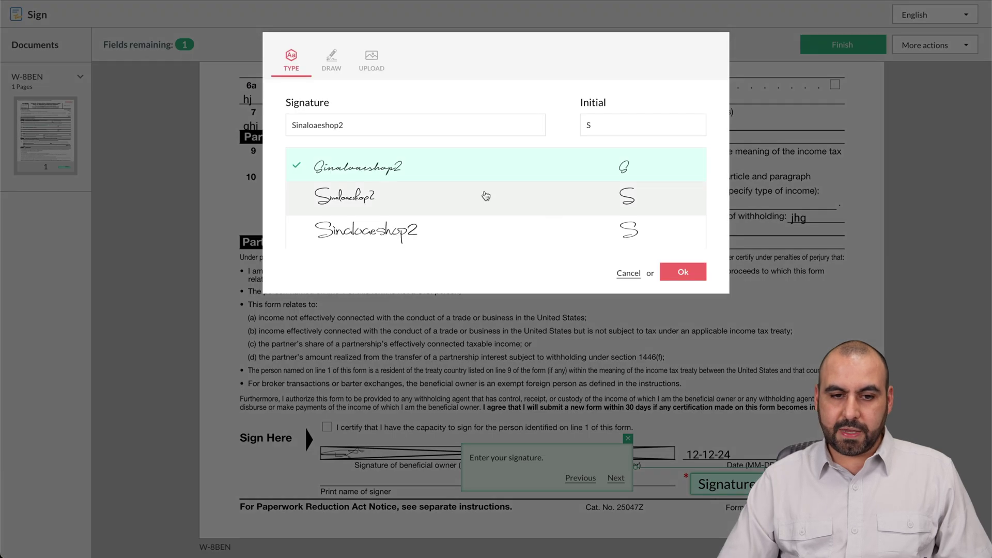
left_click(482, 196)
left_click(681, 272)
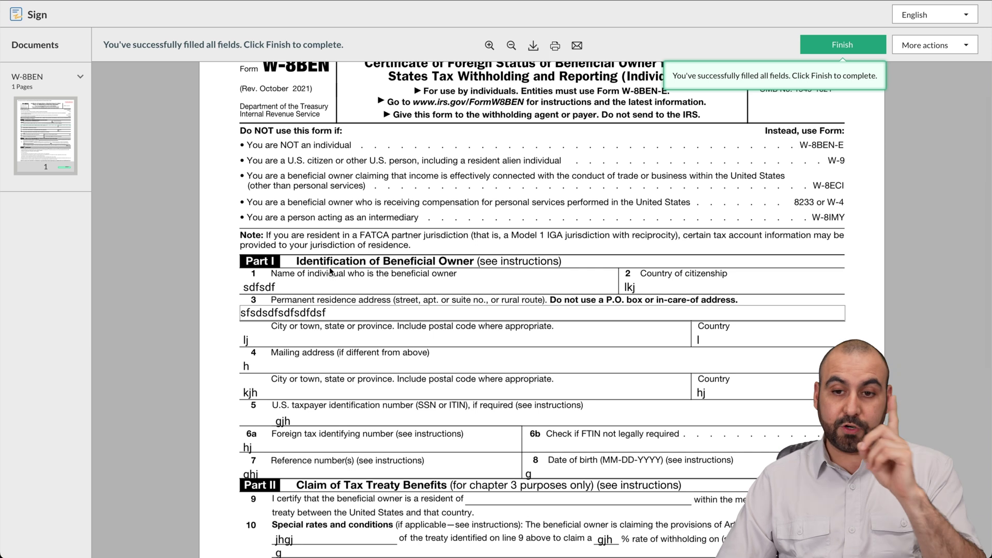
left_click(823, 45)
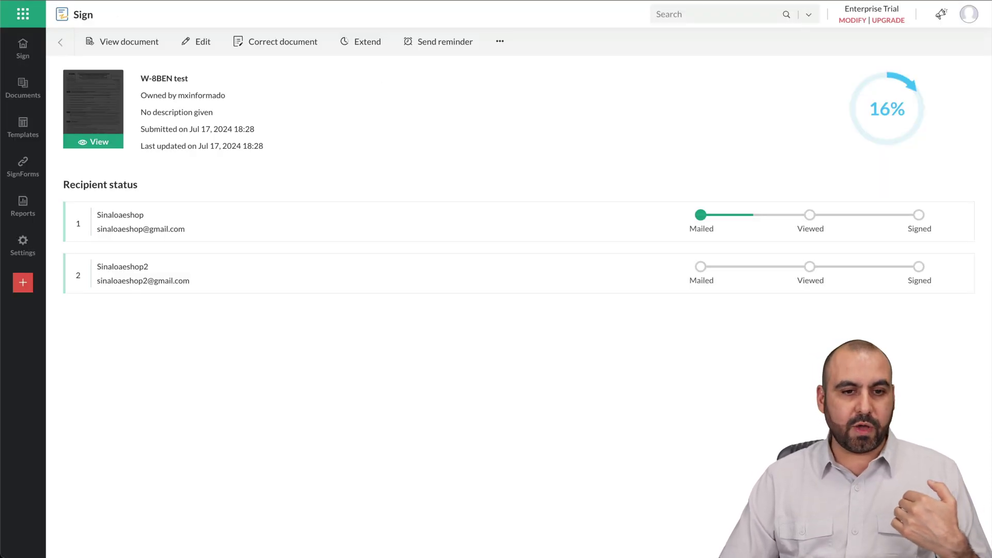
Step: Reload the W-8BEN test details page to show it Completed with both recipients signed
key("F5")
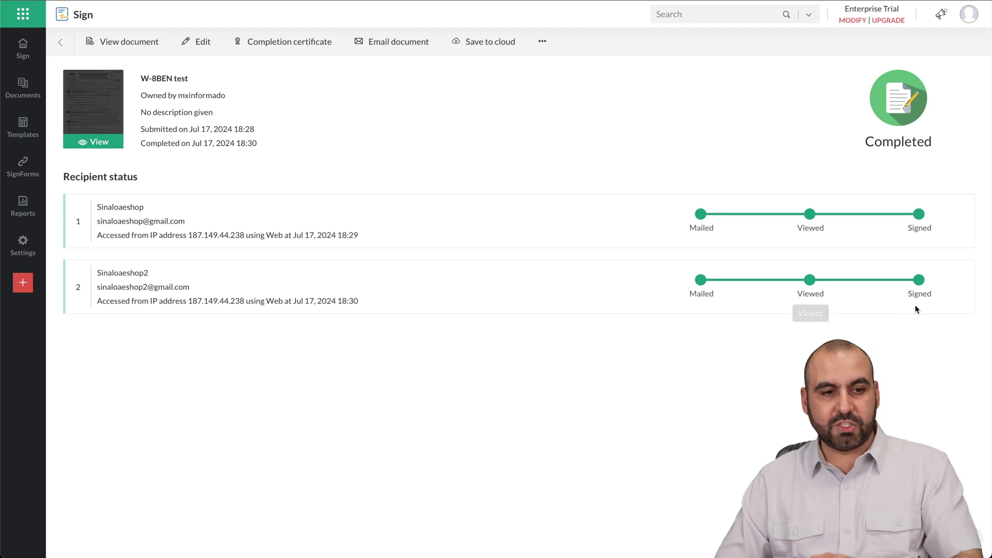
Step: View the completed W-8BEN, scrolling through its filled fields and signatures, then go back
left_click(113, 42)
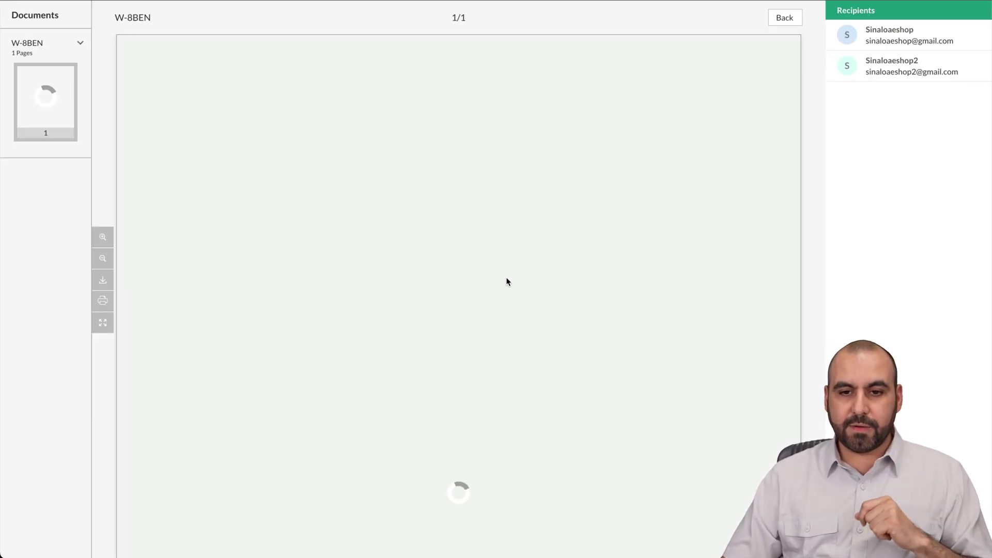
scroll(196, 248, "down", 3)
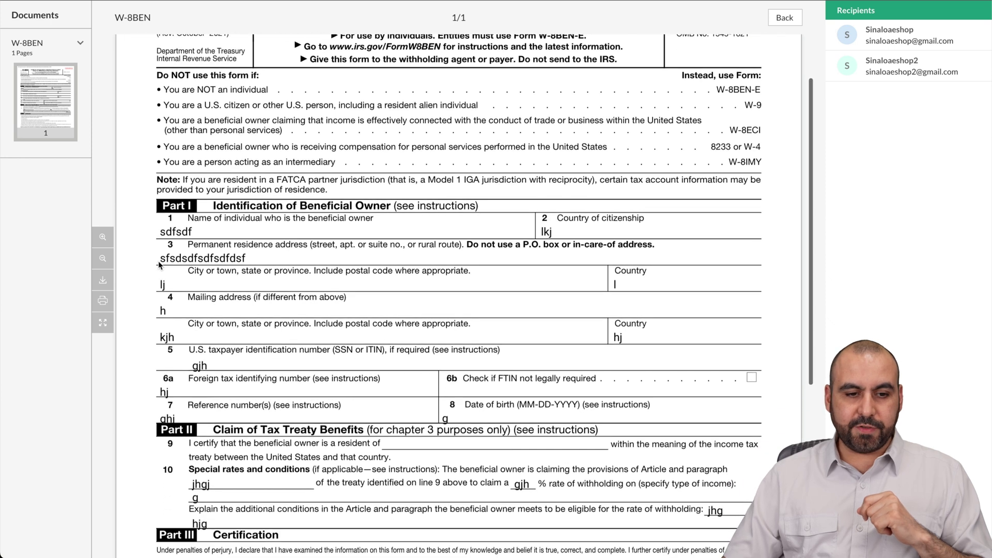
scroll(549, 425, "down", 10)
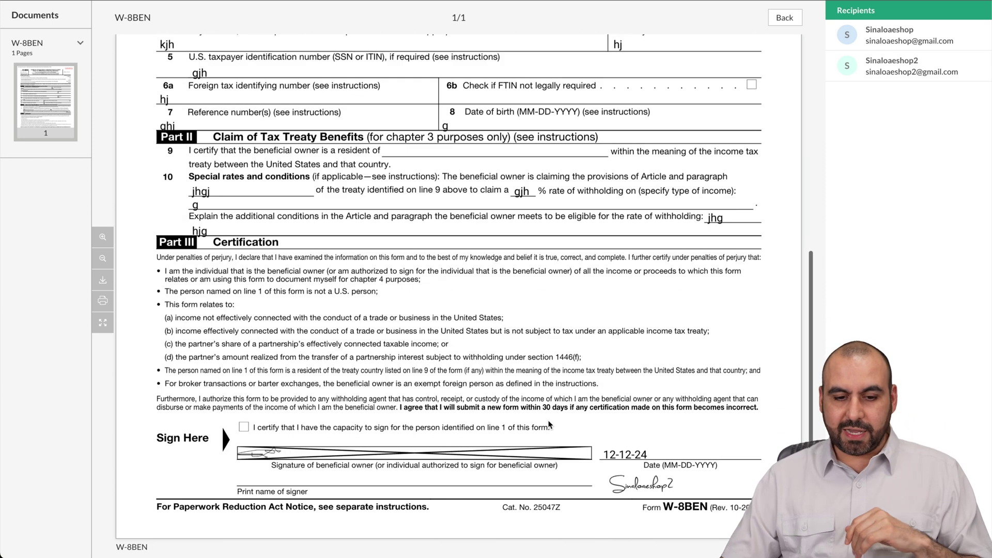
scroll(653, 218, "up", 12)
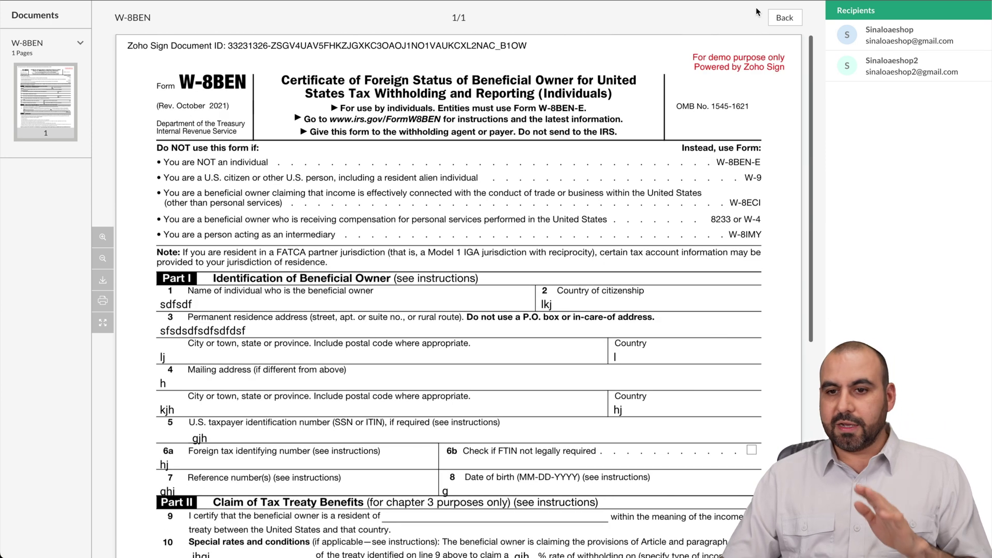
left_click(784, 18)
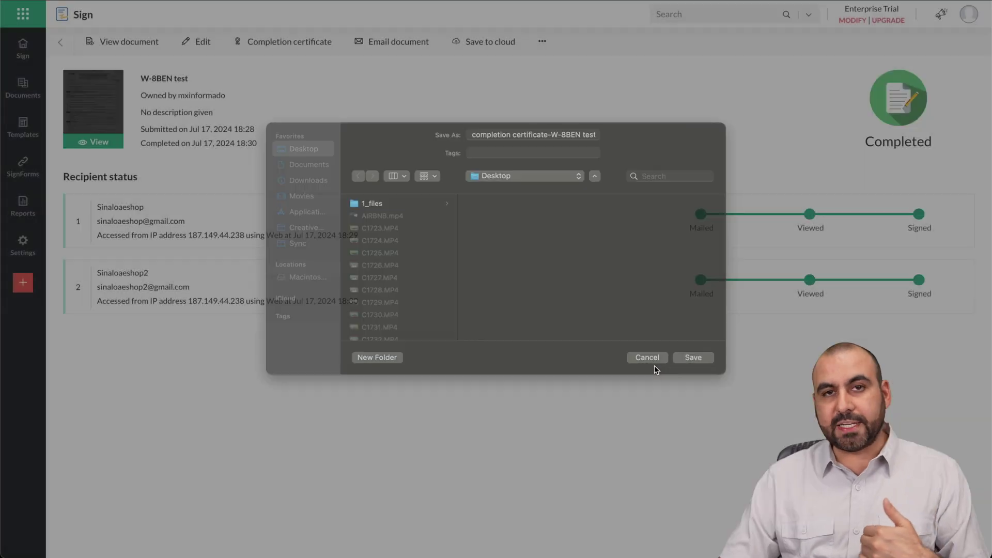
Step: Cancel the save dialog for the W-8BEN test completion certificate
left_click(653, 365)
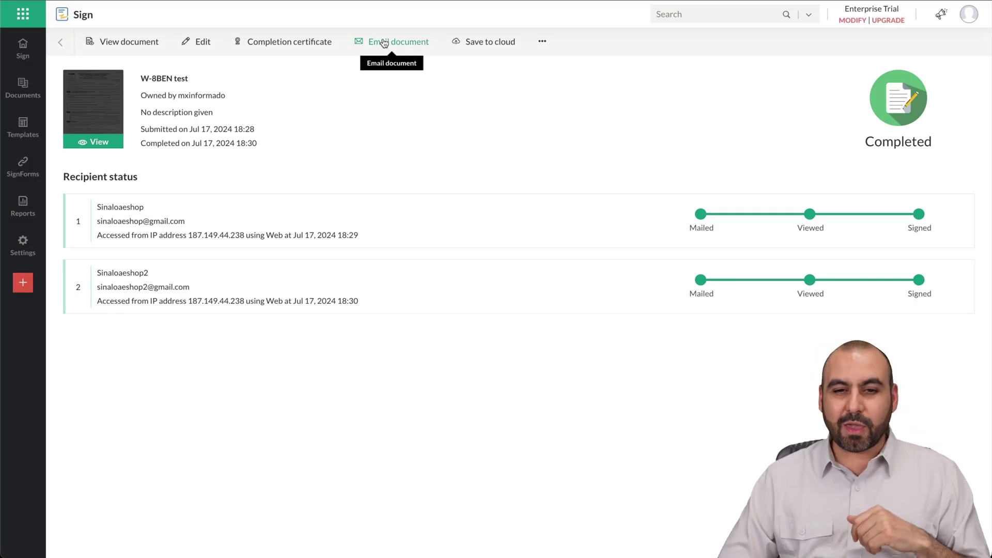
Step: Leave the document details and navigate through Templates to the SignForms list
left_click(538, 47)
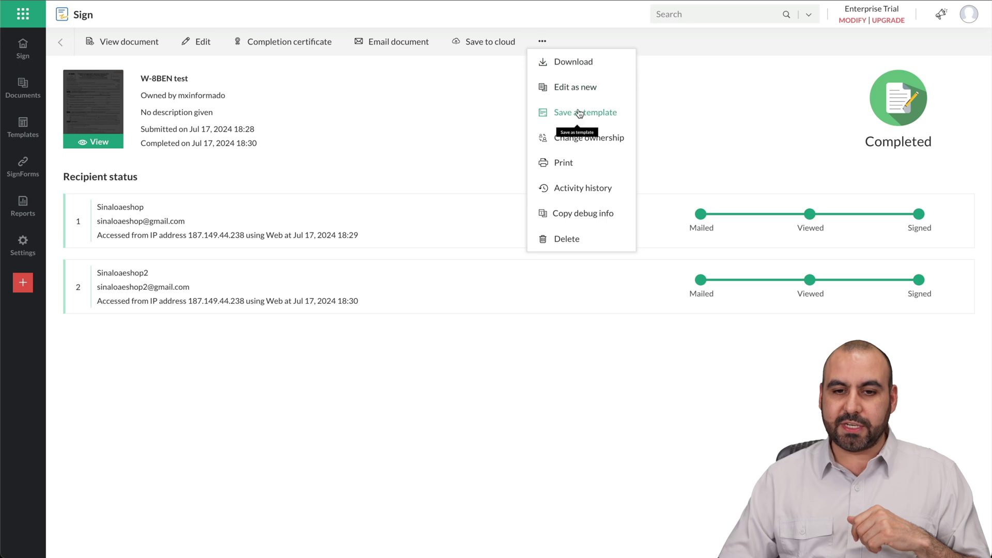
left_click(442, 159)
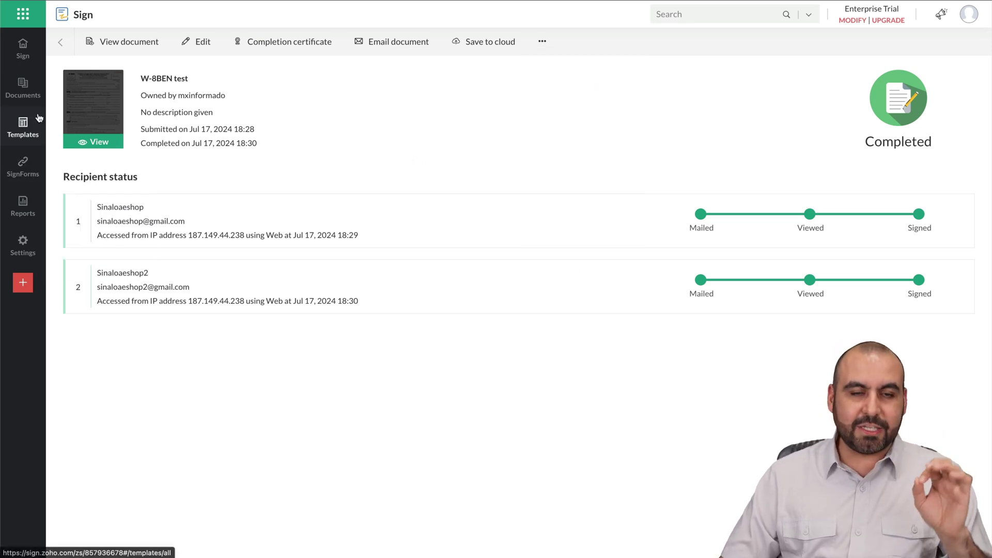
left_click(23, 127)
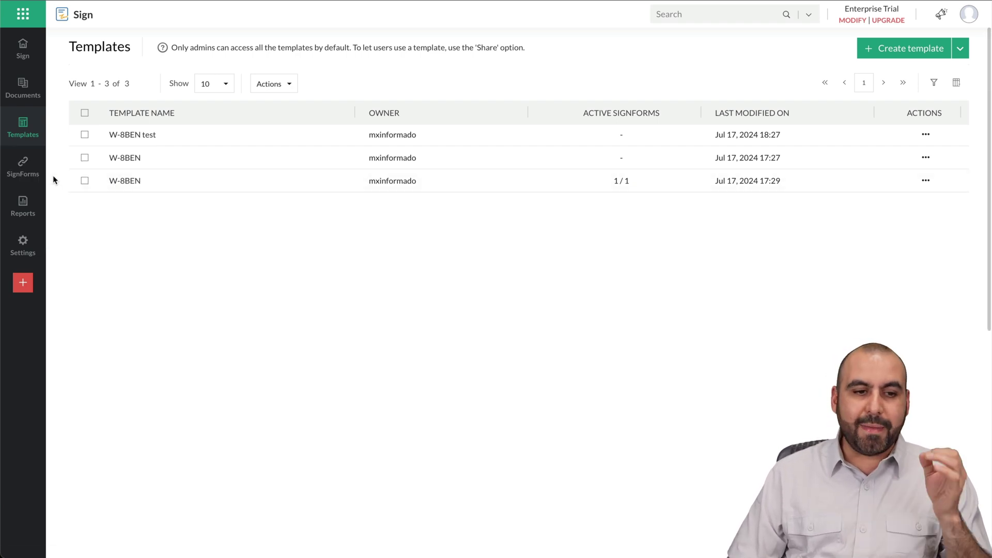
left_click(32, 168)
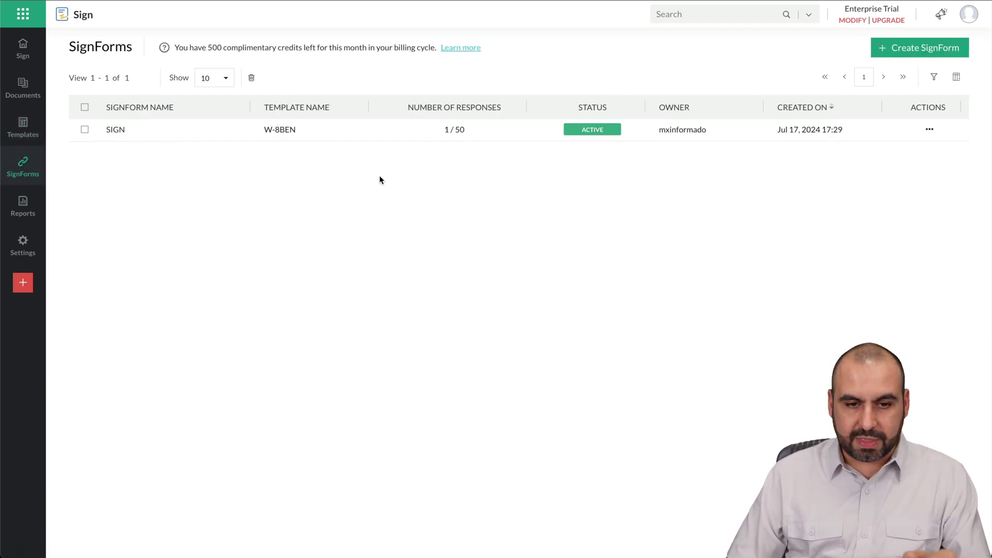
Step: Copy the SIGN SignForm's URL and open it in a new browser window
left_click(929, 129)
left_click(834, 175)
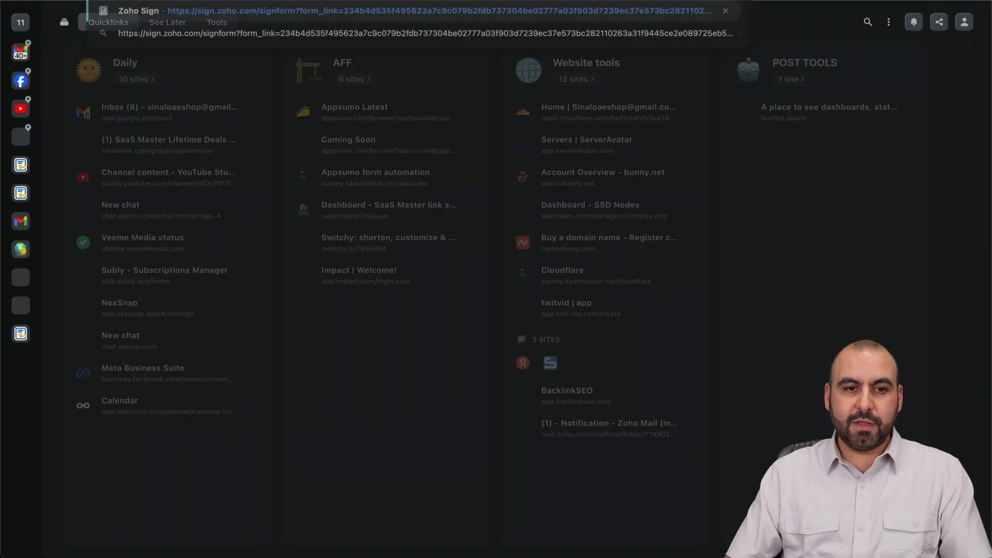
key("Return")
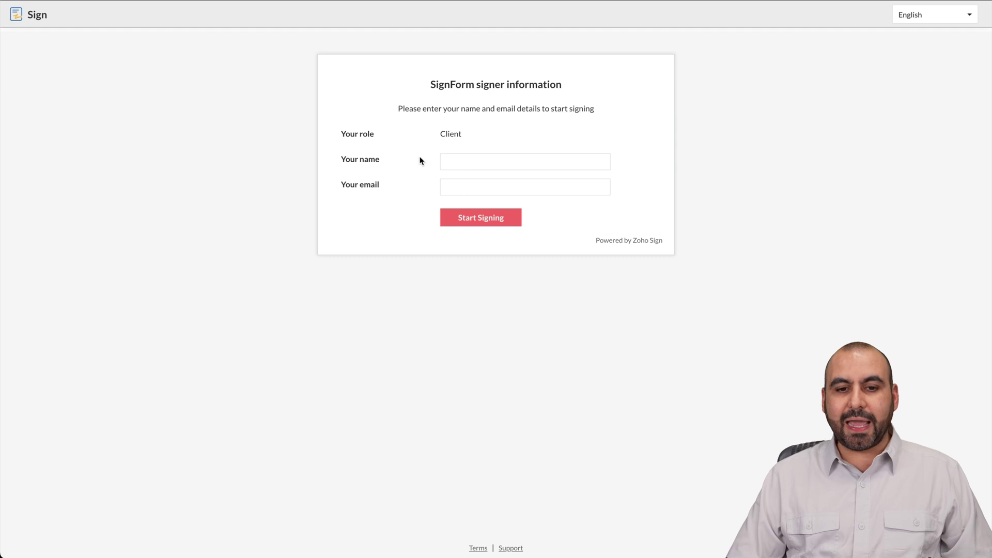
Step: Enter the signer's full name, paste their e-mail address, and start signing the SignForm
left_click(450, 160)
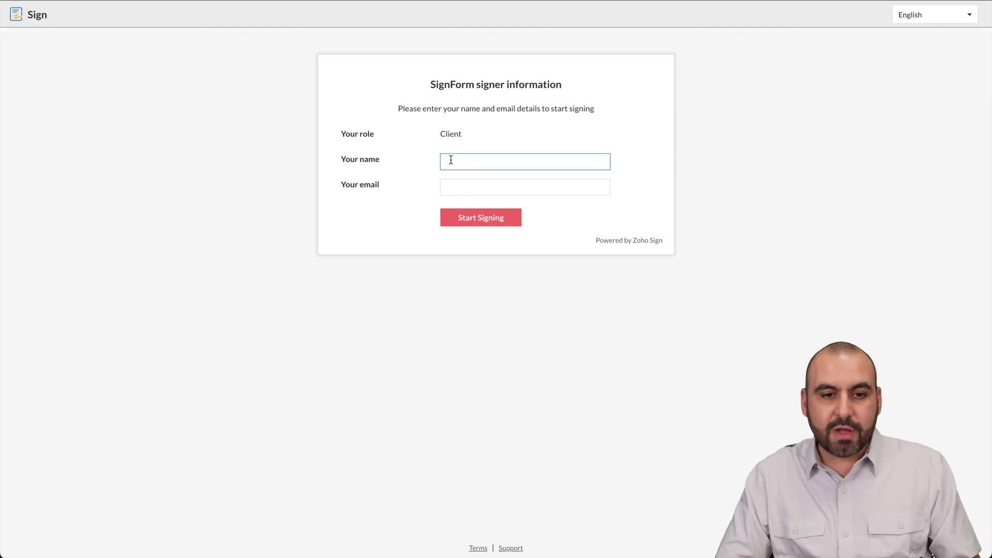
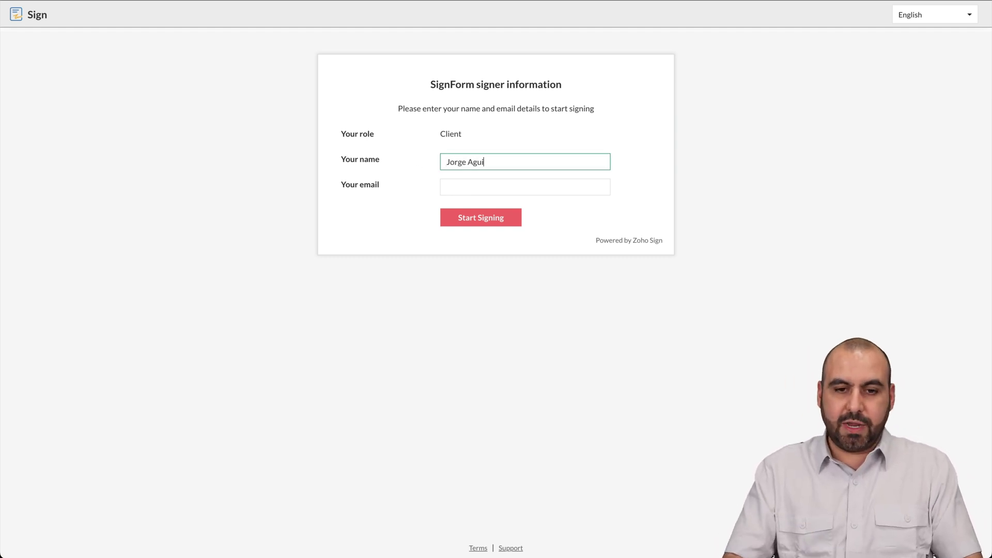
left_click(490, 184)
key("ctrl+v")
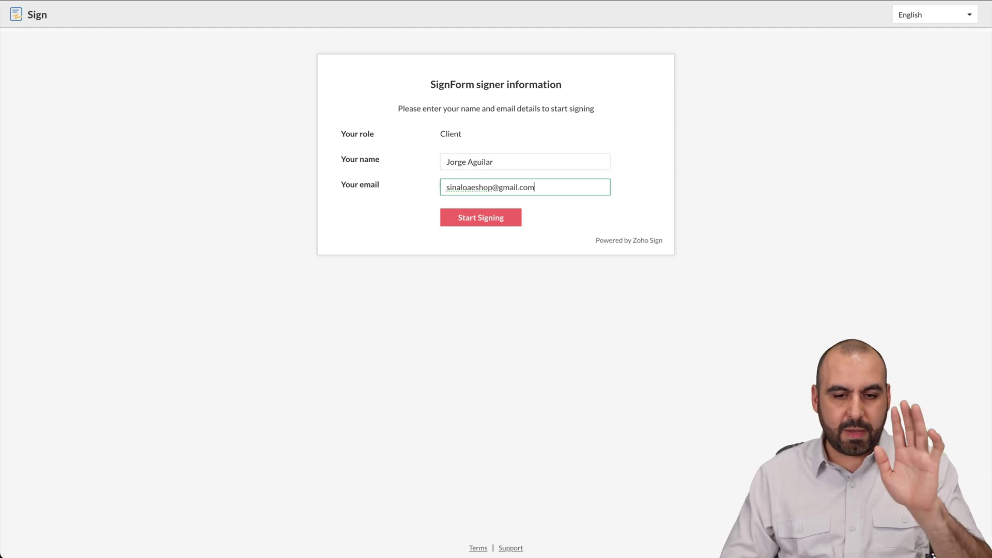
left_click(498, 219)
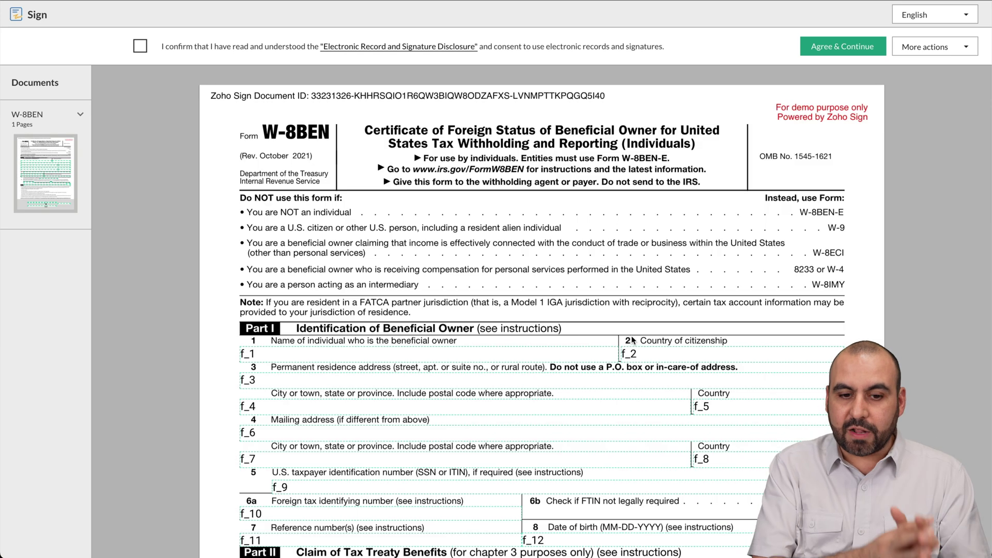
Step: Consent to the disclosure, add a typed signature for the beneficial owner, and finish signing
left_click(140, 46)
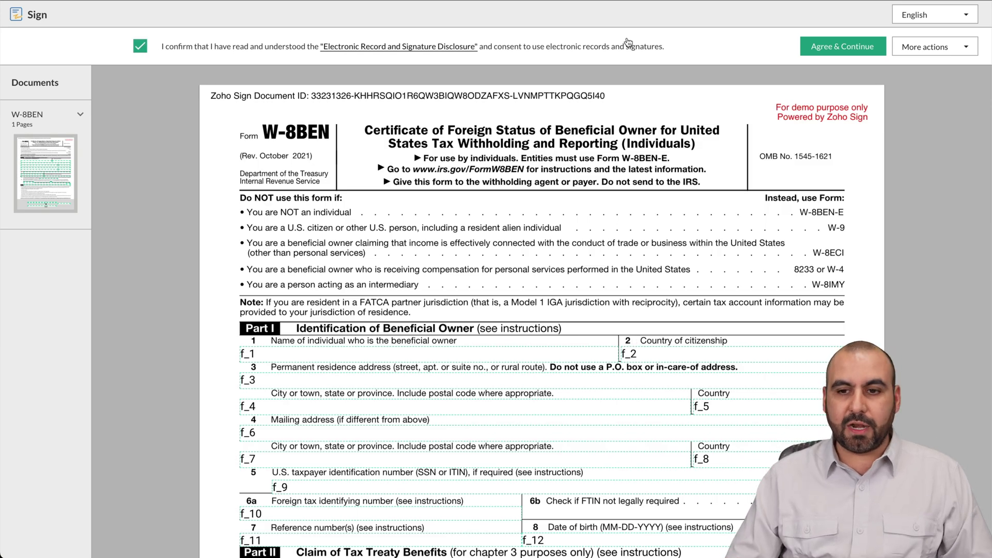
left_click(830, 46)
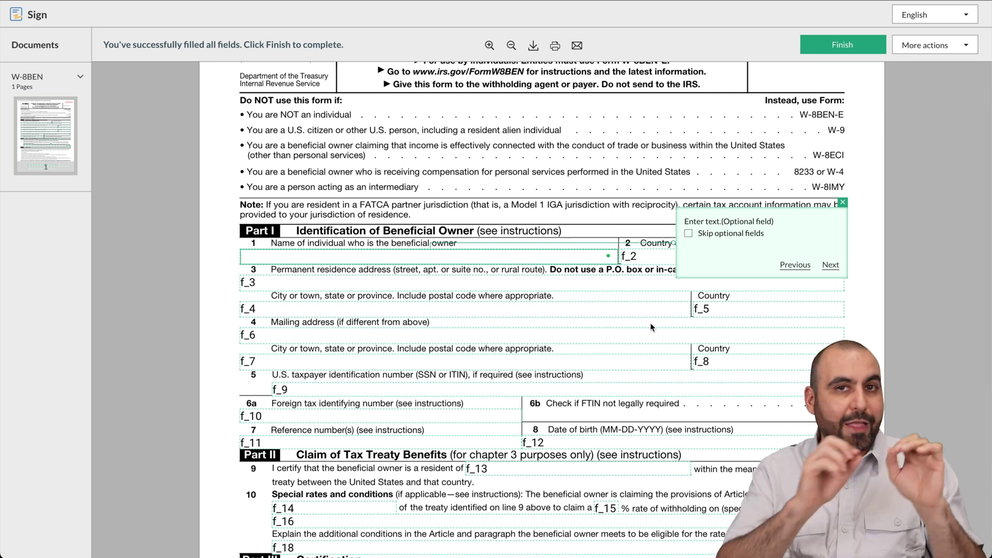
scroll(649, 322, "down", 6)
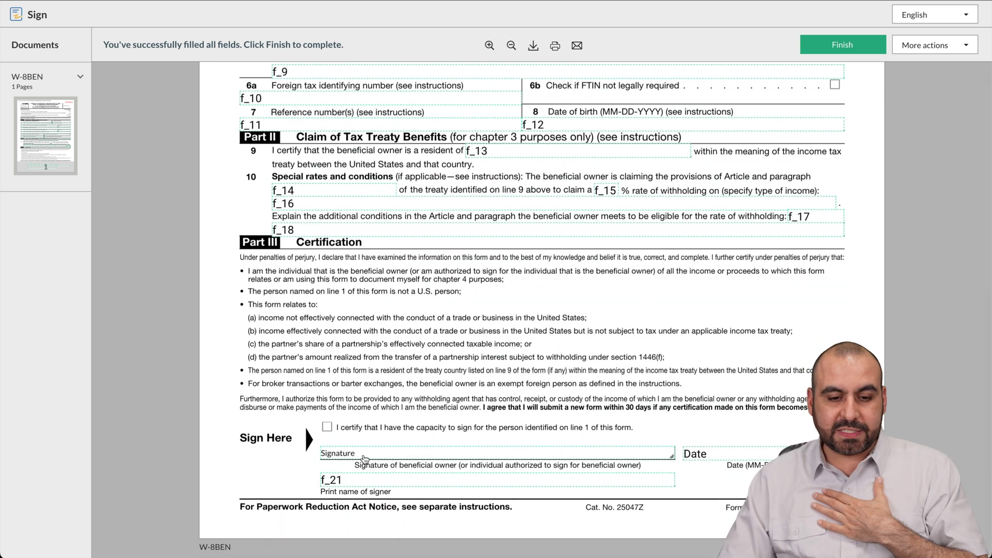
left_click(363, 458)
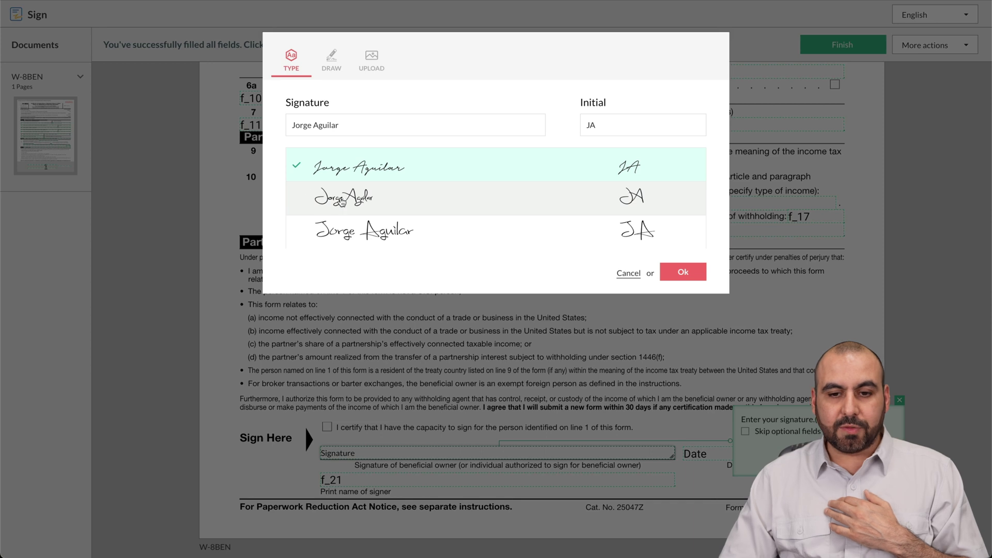
left_click(674, 276)
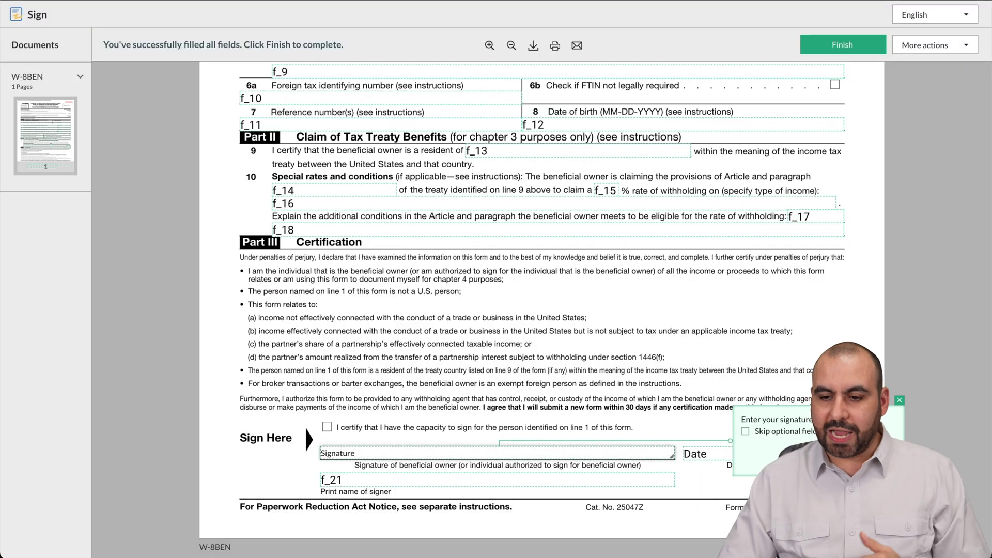
left_click(899, 401)
scroll(604, 233, "up", 8)
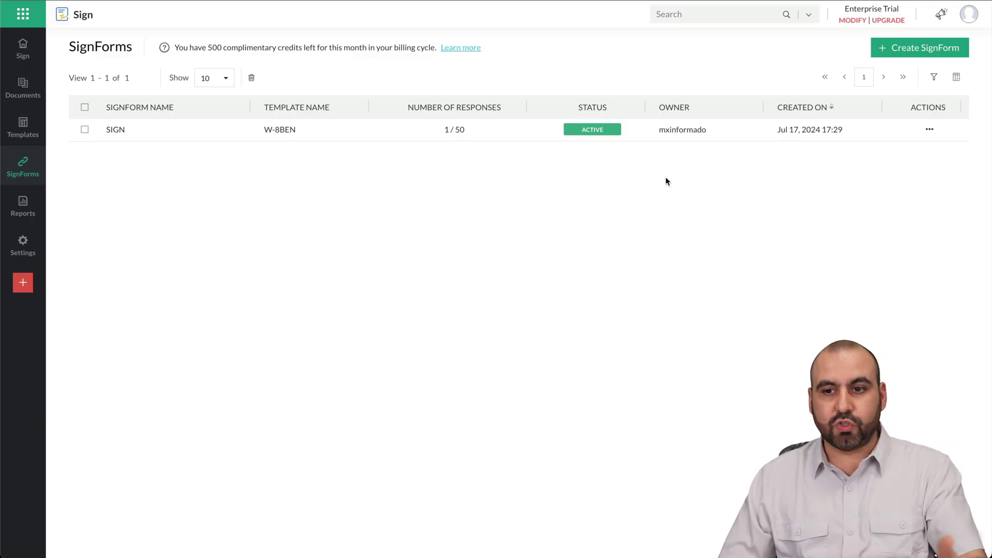
Step: Start a new SignForm from the W-8BEN template named 'test for video'
left_click(911, 51)
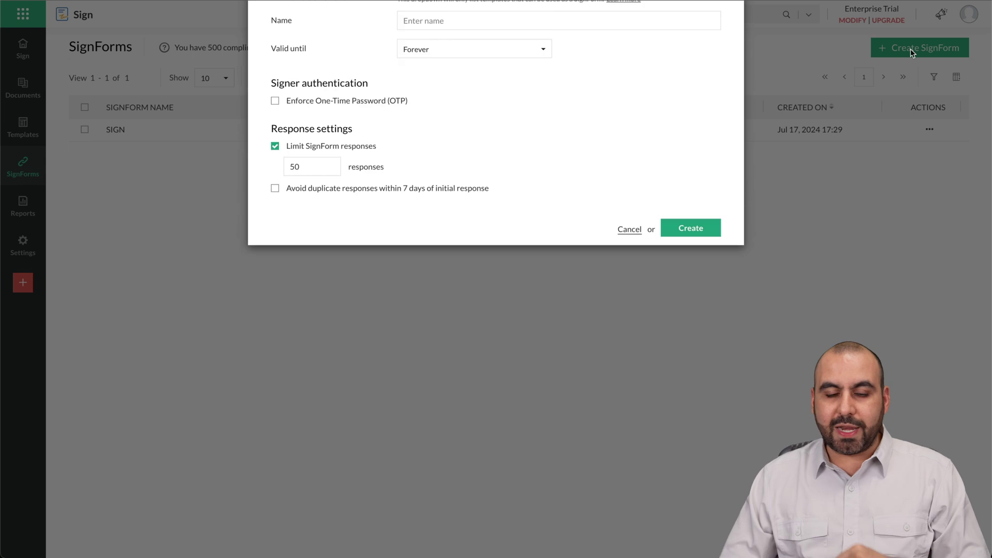
left_click(447, 96)
left_click(438, 118)
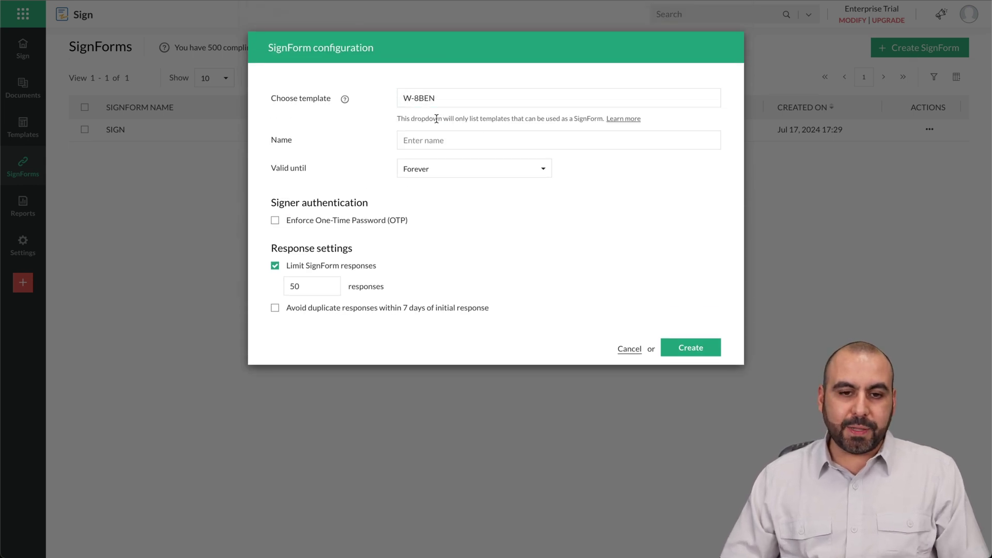
left_click(453, 138)
type("te")
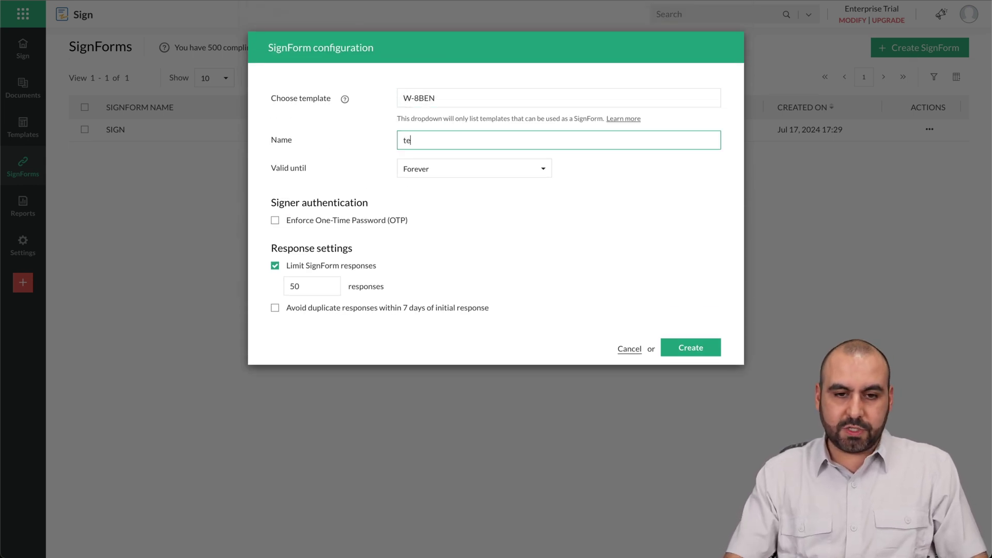
type("st for video")
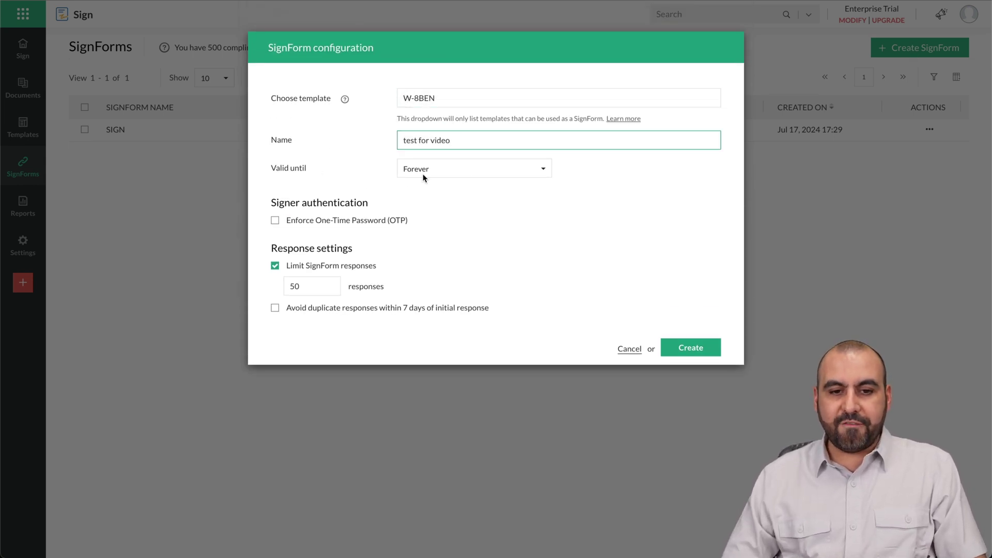
Step: Make it valid forever with 500 max responses, avoid duplicates, allow resume, and create it
left_click(472, 169)
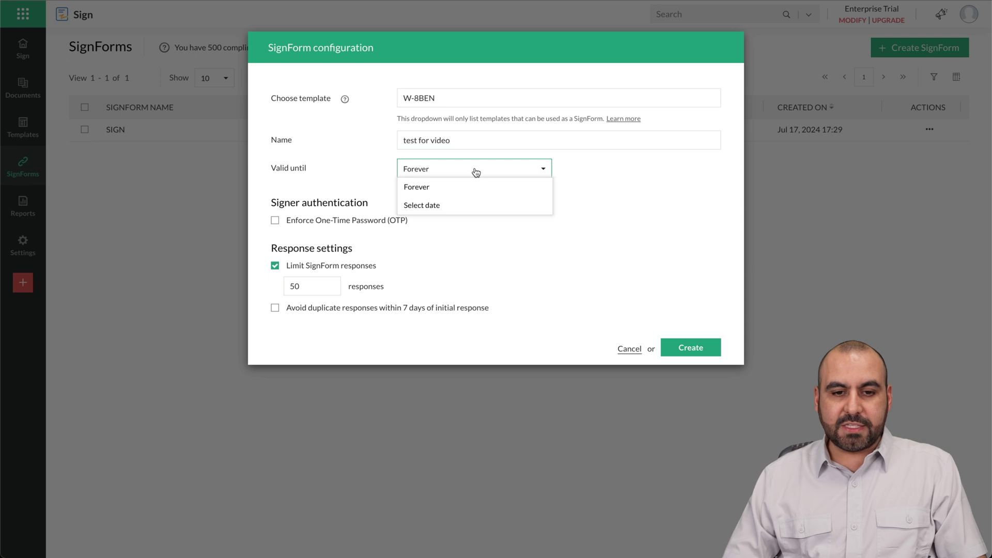
left_click(587, 240)
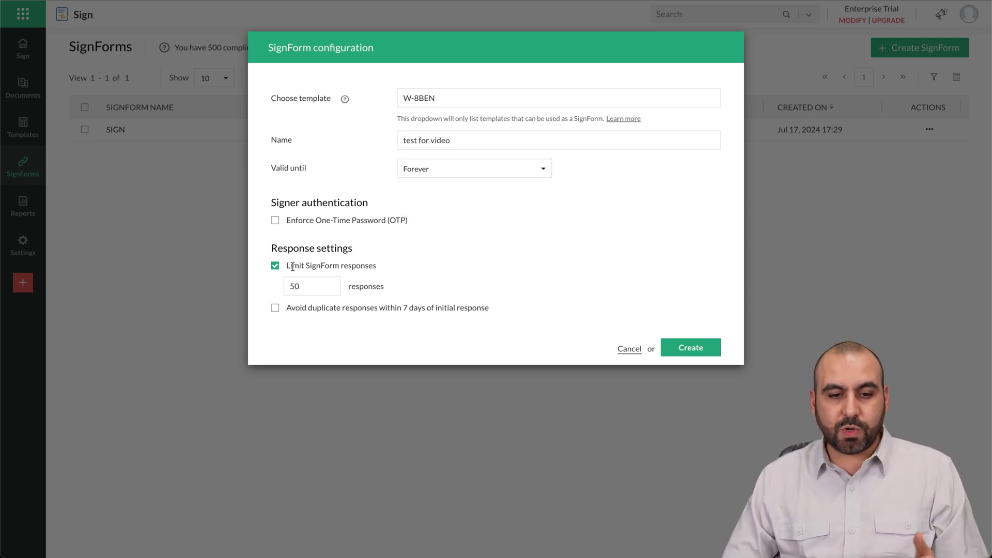
left_click(314, 282)
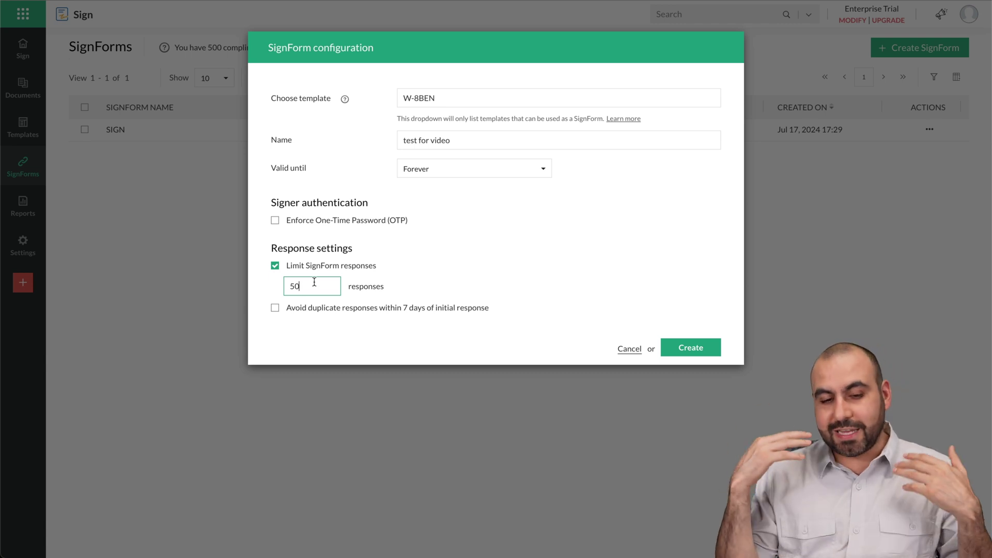
type("0")
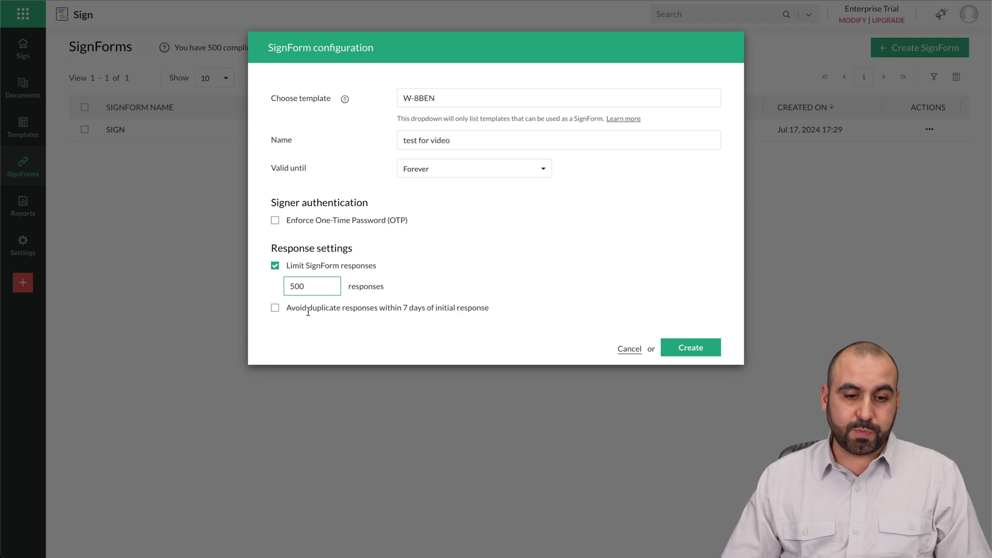
left_click(274, 308)
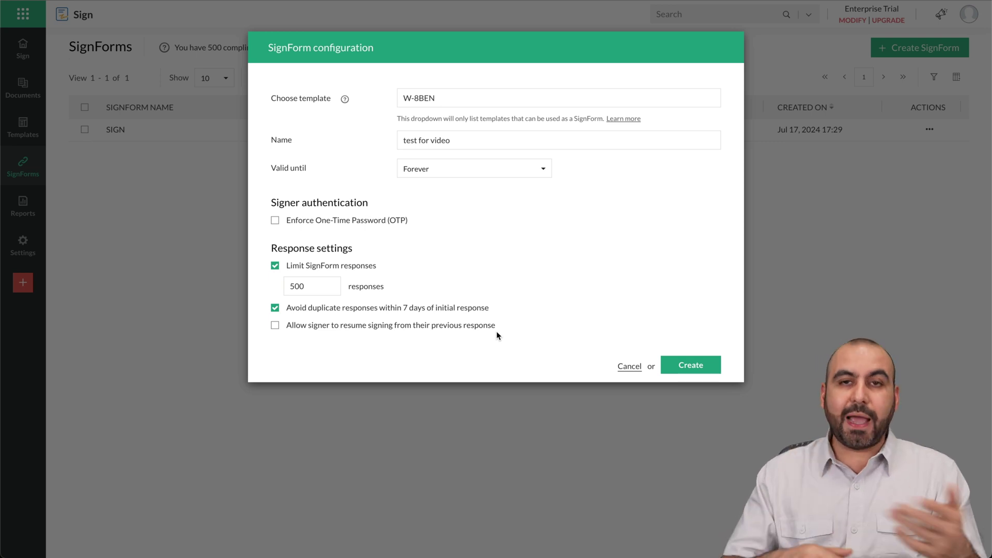
left_click(275, 326)
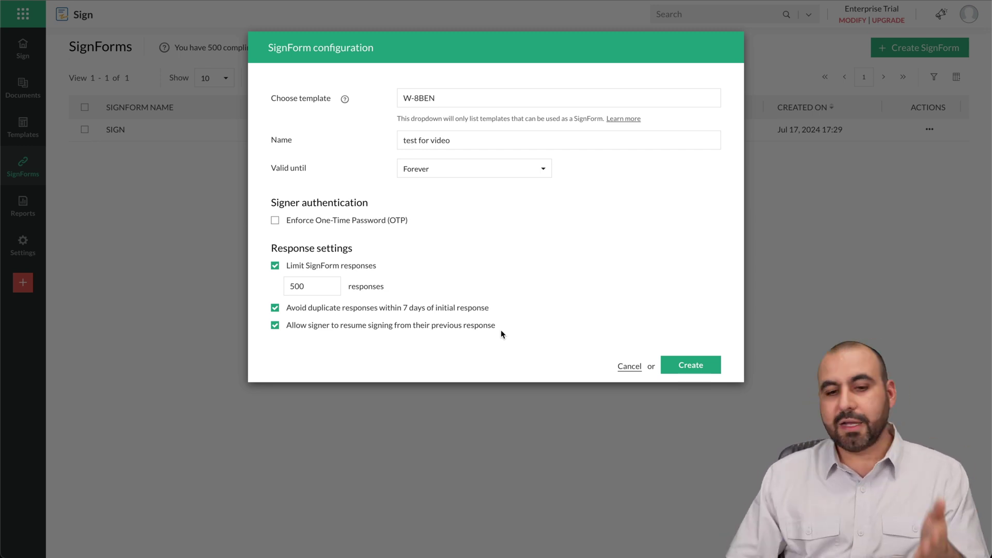
left_click(698, 364)
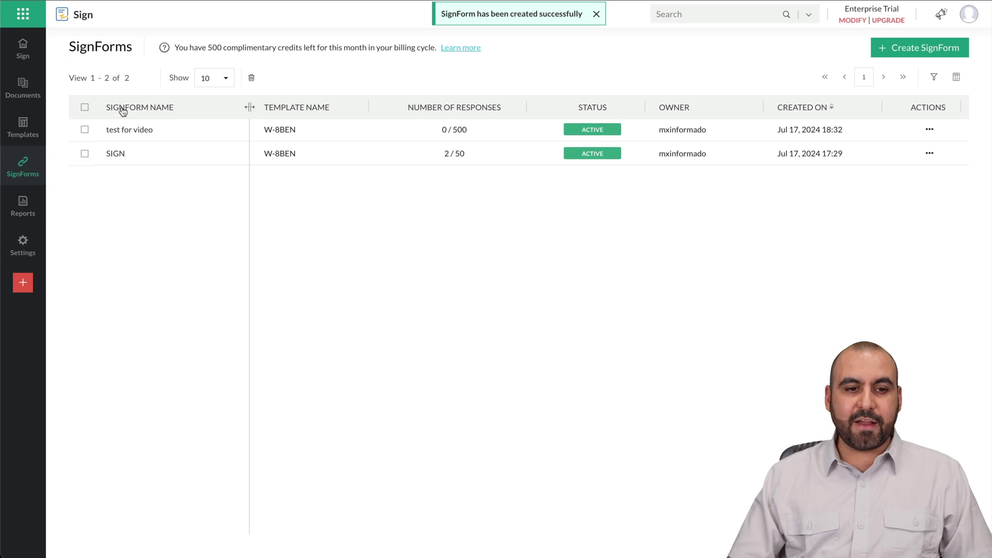
Step: Check the actions available for the 'test for video' SignForm, then switch to the All documents list
left_click(930, 129)
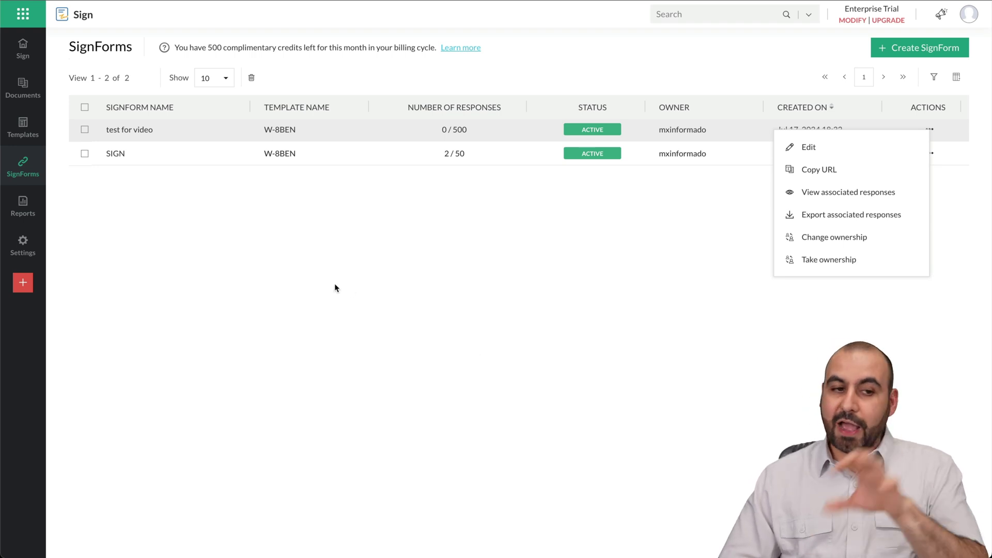
left_click(26, 89)
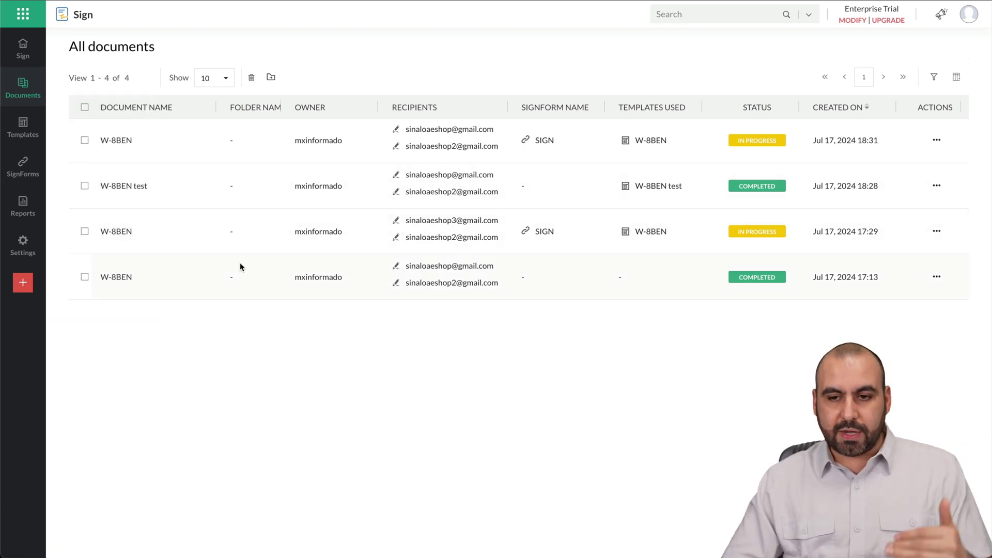
Step: Look over the W-8BEN test document's actions, then open the Document status report under Reports
left_click(936, 186)
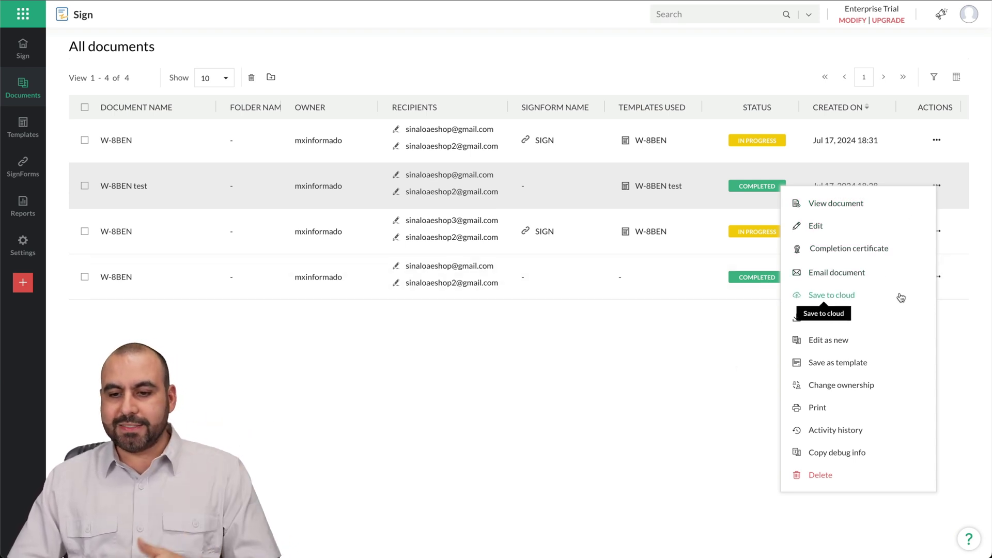
left_click(449, 488)
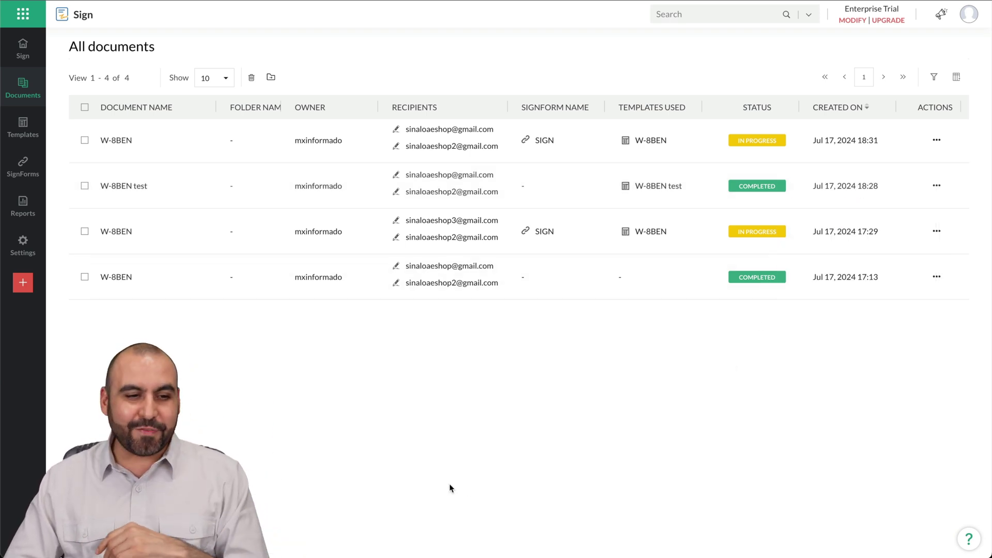
mouse_move(31, 201)
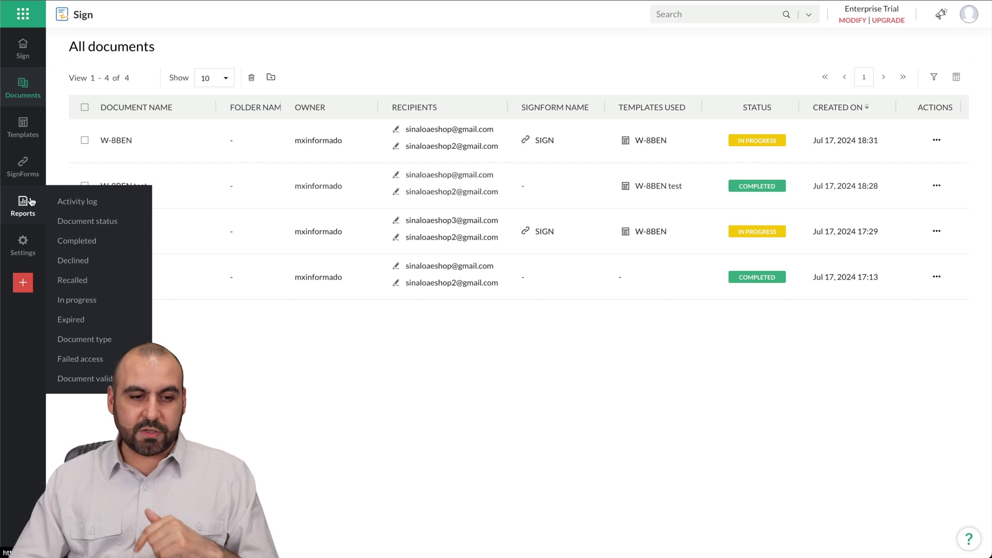
left_click(86, 221)
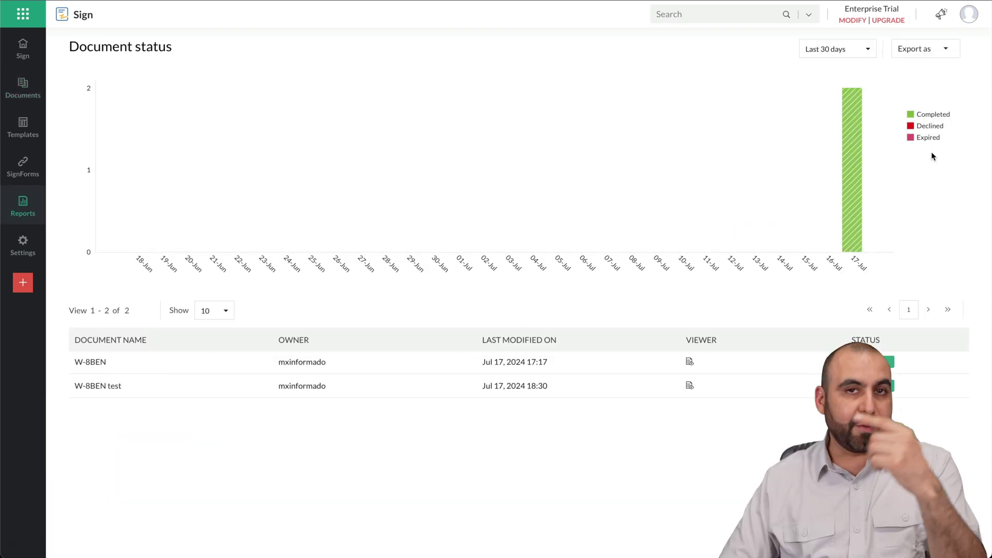
mouse_move(22, 202)
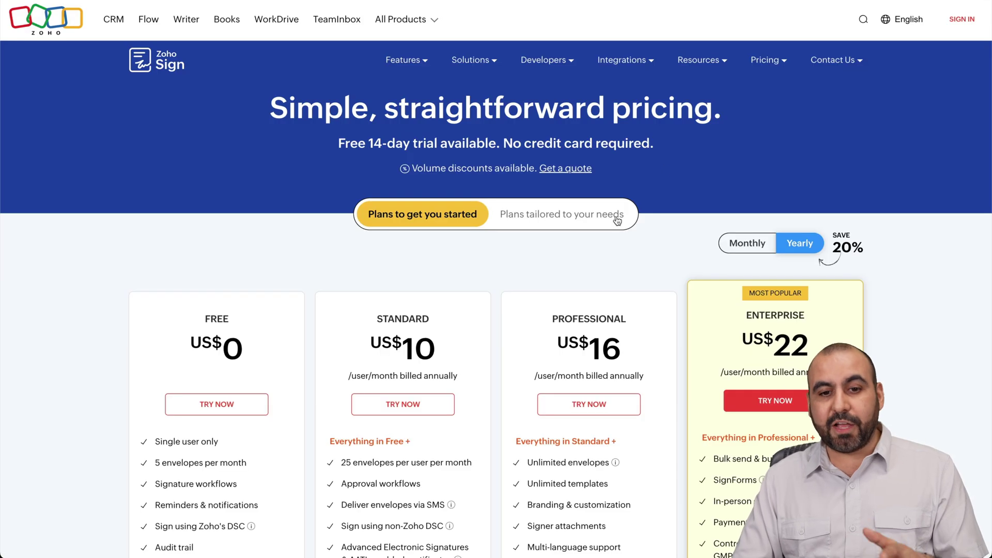
Step: Scroll through the yearly plan cards to compare features, such as Free's single user and 5 envelopes/month
scroll(567, 234, "down", 5)
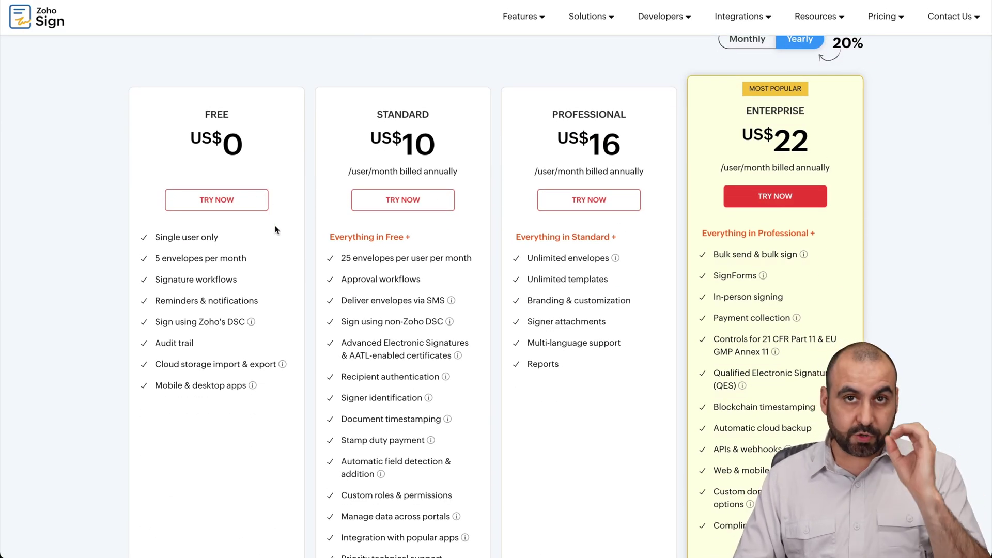
scroll(283, 295, "down", 1)
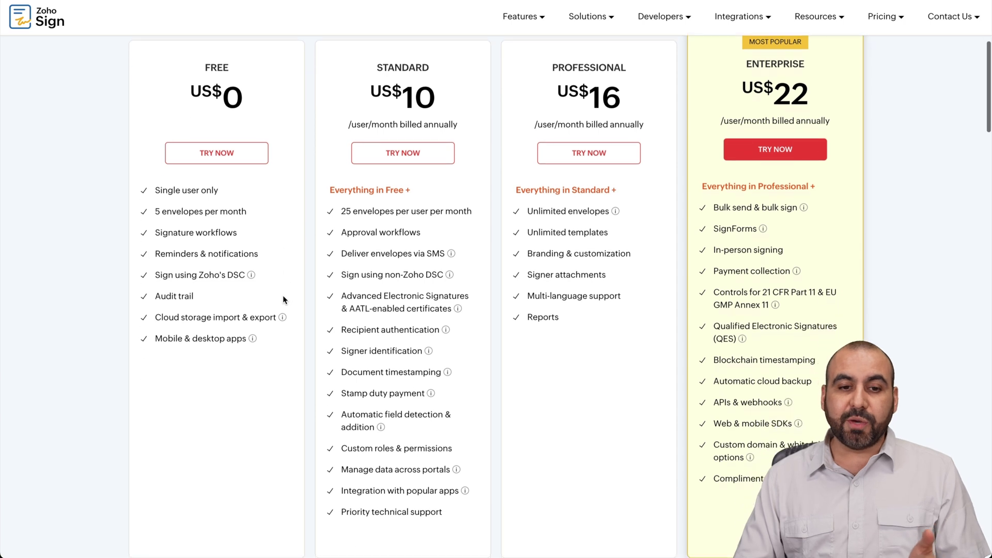